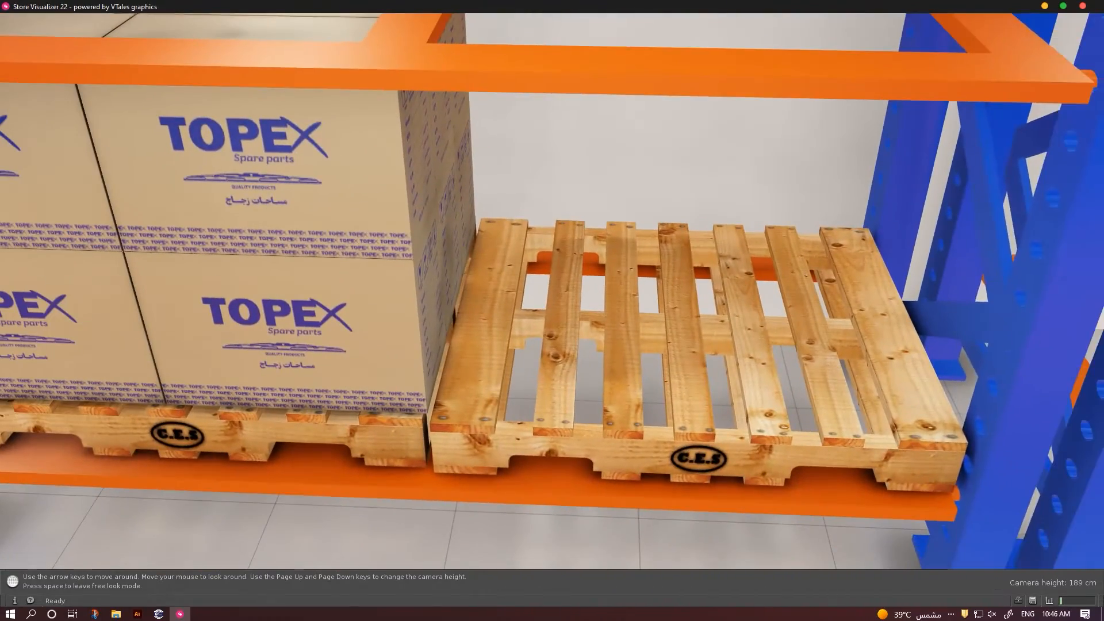
# Create an ordered box array of Car Wax.dae cartons, four across and four deep, covering the empty pallet beside the TOPEX boxes
pyautogui.press('space')
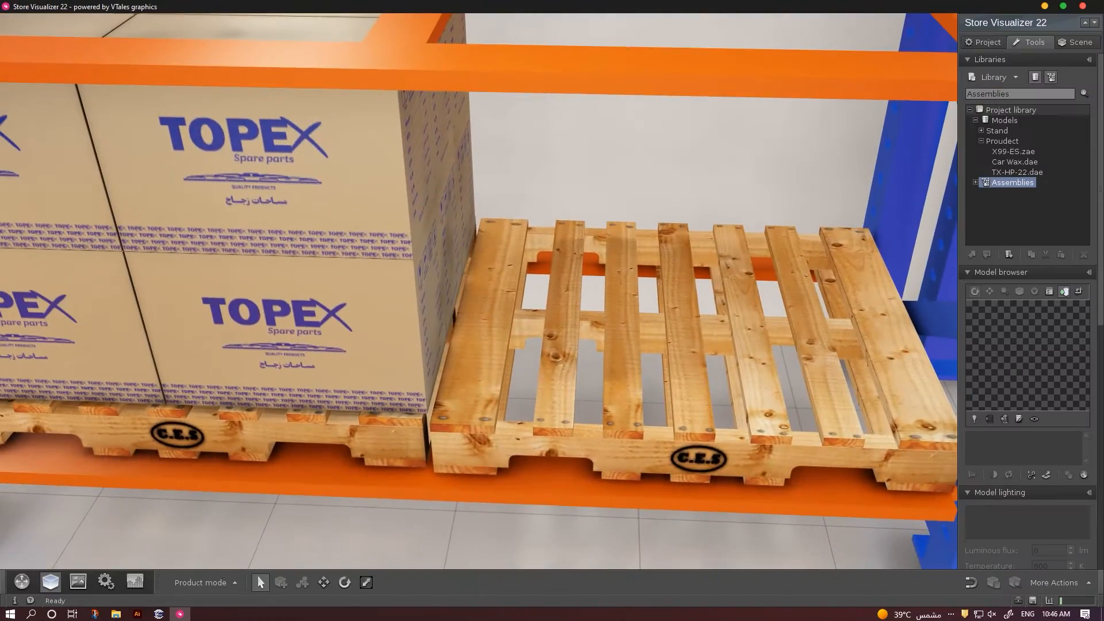
pyautogui.click(22, 582)
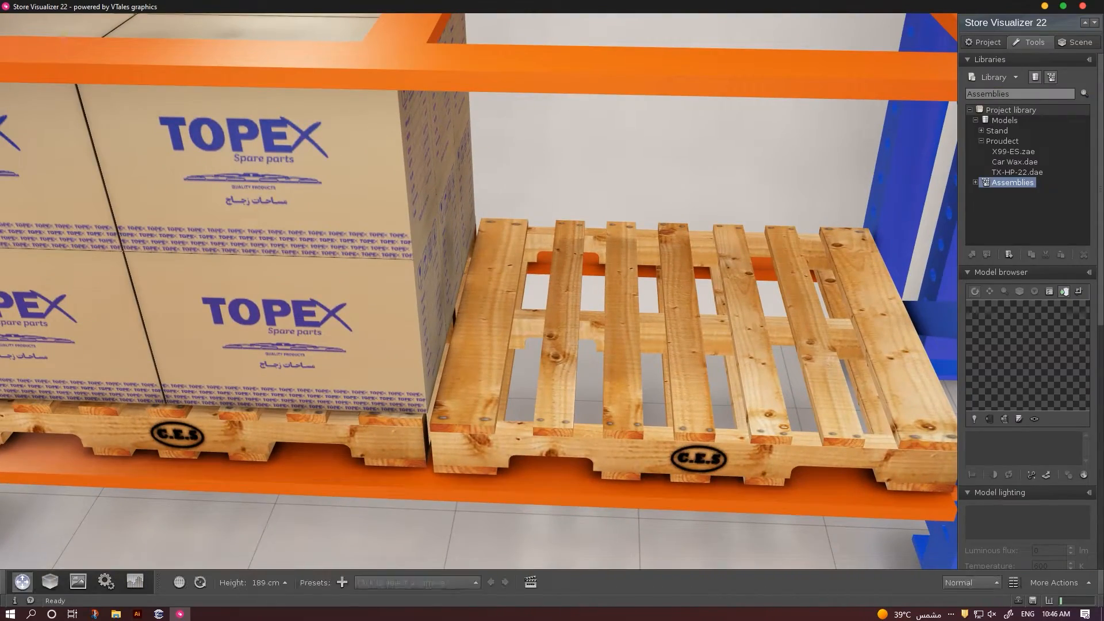
pyautogui.click(269, 583)
pyautogui.click(311, 566)
pyautogui.press('space')
pyautogui.press('pagedown')
pyautogui.press('pageup')
pyautogui.press('Down')
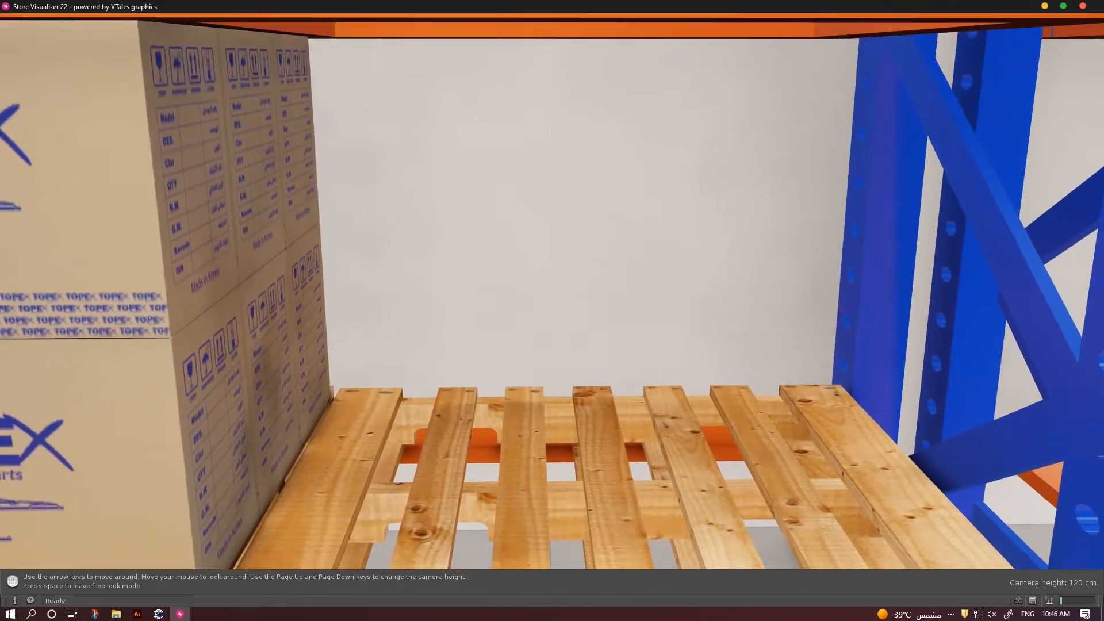
pyautogui.press('space')
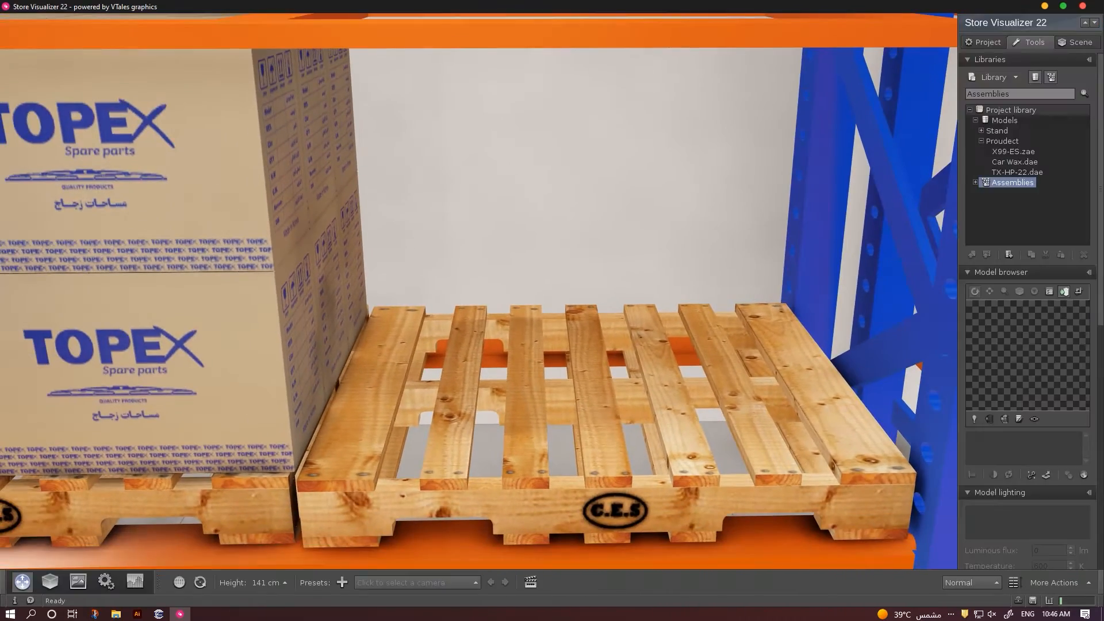
pyautogui.click(1013, 152)
pyautogui.click(1015, 163)
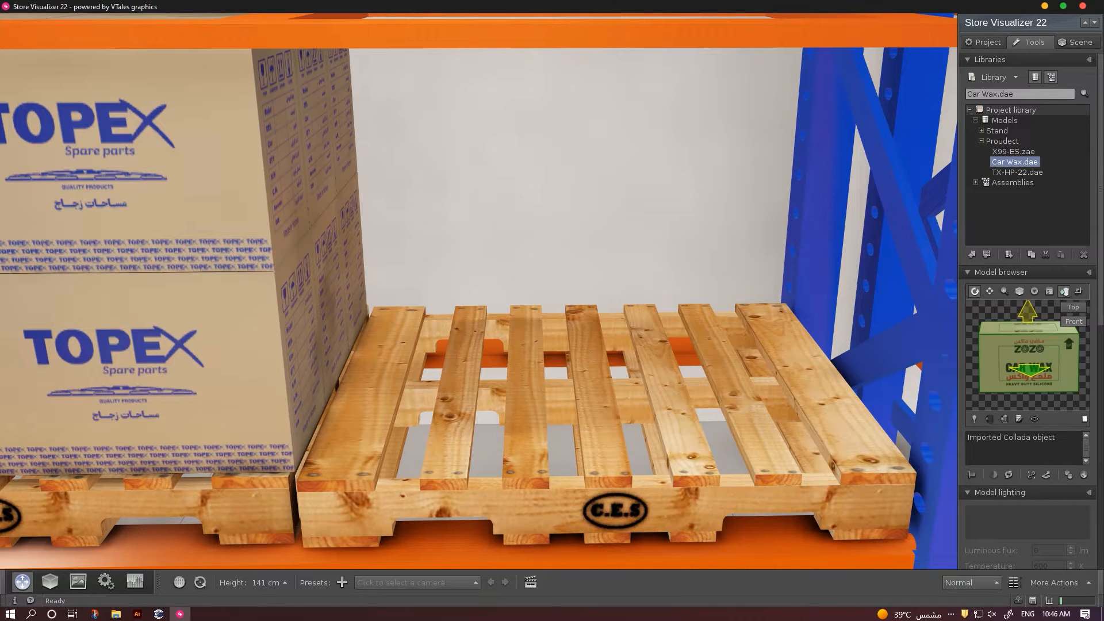
pyautogui.click(50, 581)
pyautogui.click(302, 582)
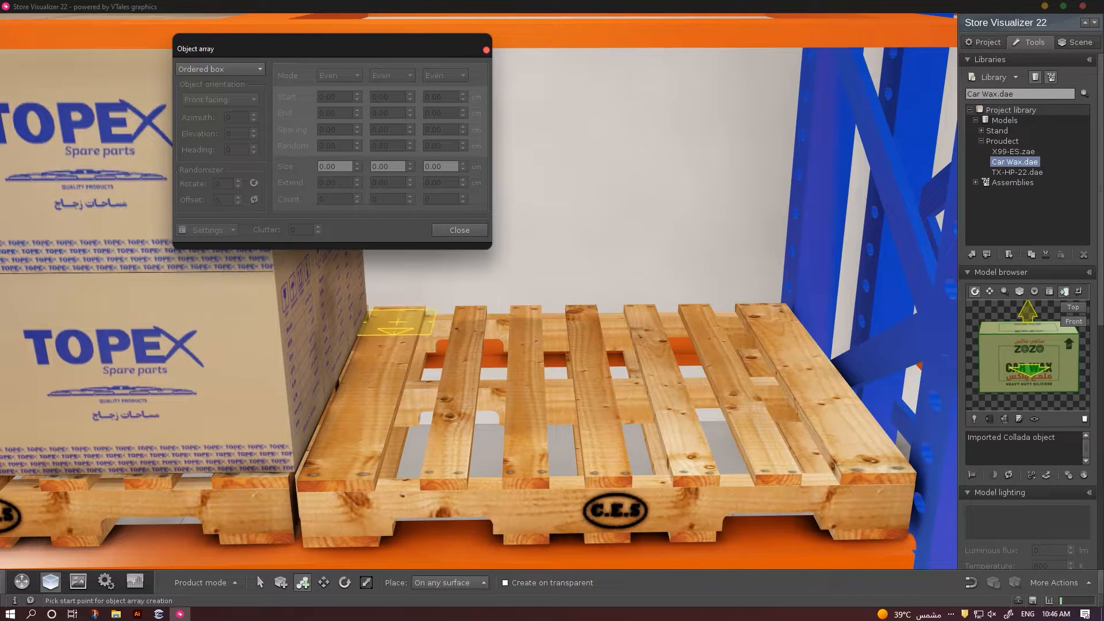
pyautogui.click(397, 319)
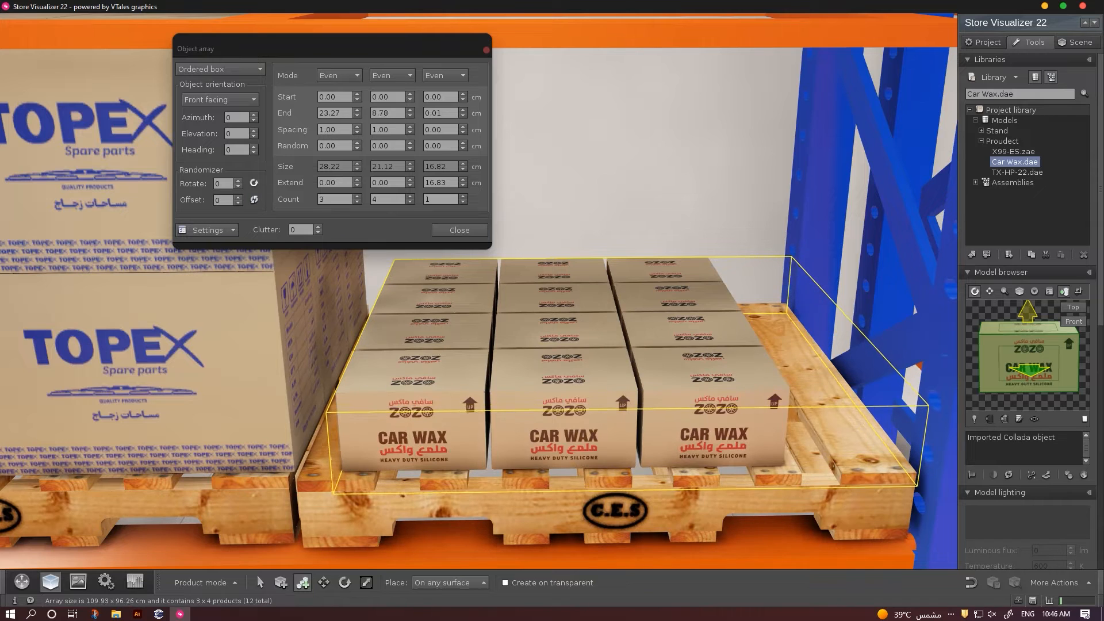
pyautogui.click(936, 397)
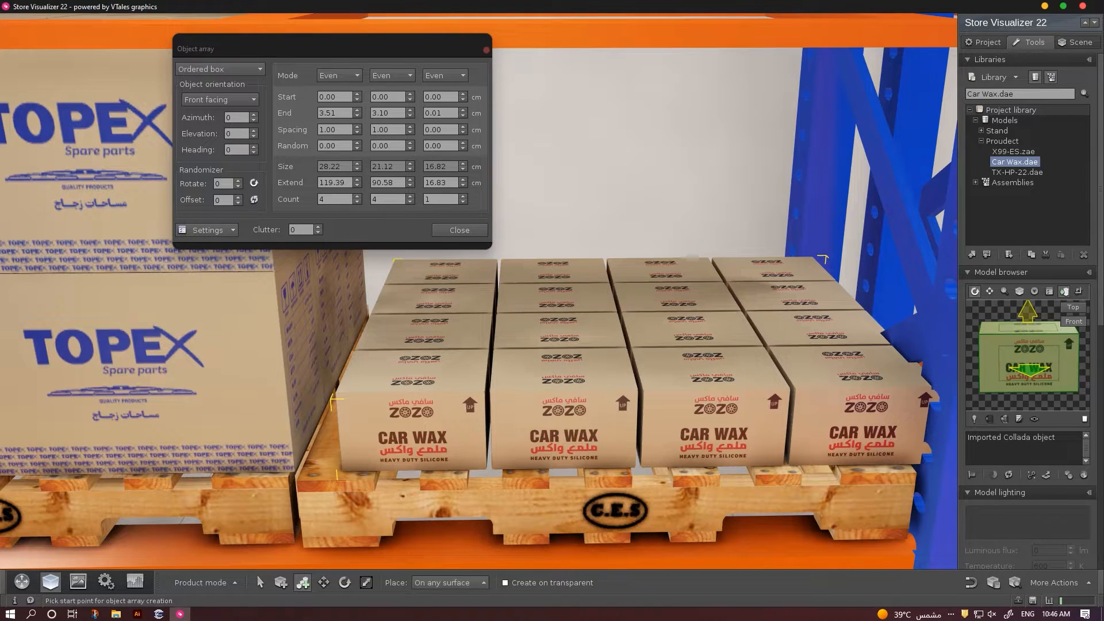
# Reduce the Car Wax array's spacing to 0.60 cm in both horizontal directions
pyautogui.moveTo(322, 48); pyautogui.dragTo(160, 43)
pyautogui.click(195, 127)
pyautogui.click(196, 127)
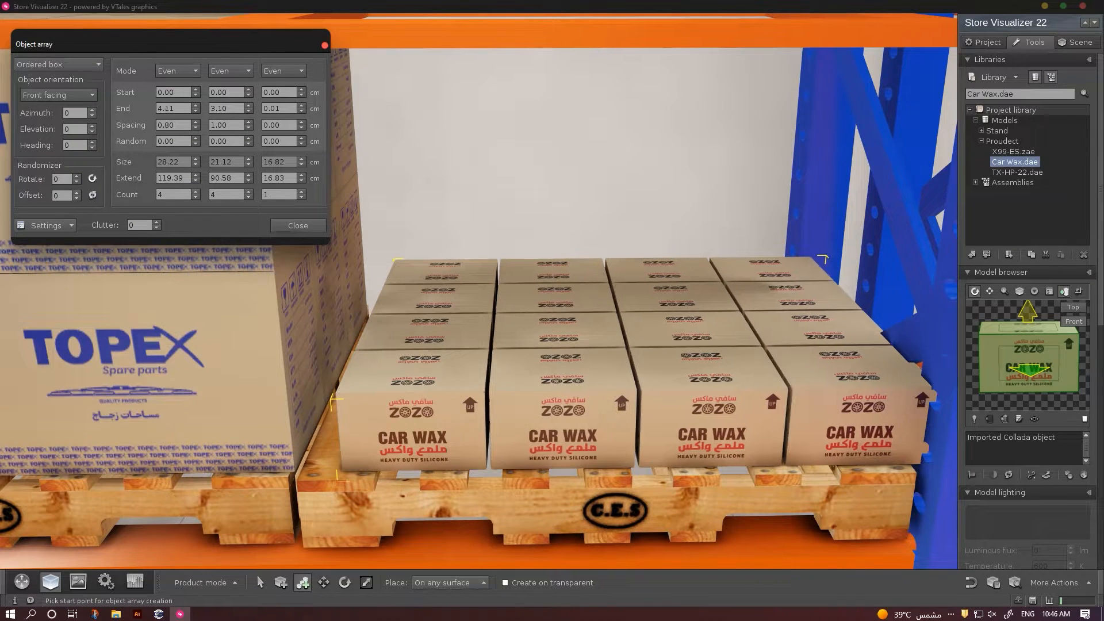
pyautogui.click(196, 128)
pyautogui.click(196, 128)
pyautogui.click(249, 127)
pyautogui.click(248, 127)
pyautogui.click(248, 128)
pyautogui.click(249, 127)
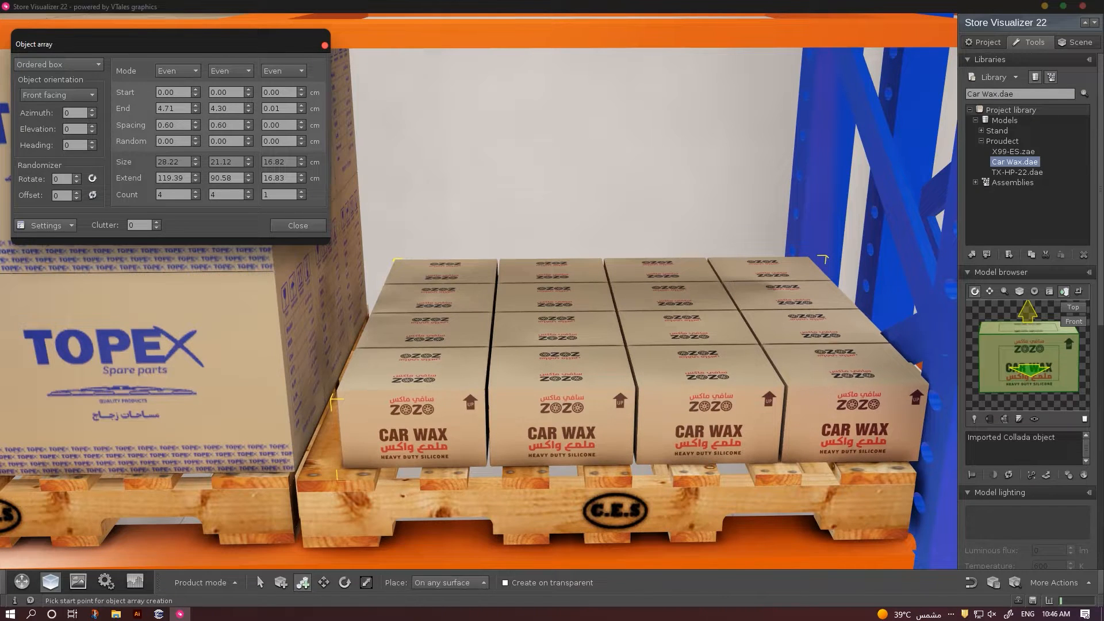
# Move the Car Wax array so it sits evenly on its pallet and stack it four layers high
pyautogui.click(323, 582)
pyautogui.moveTo(655, 377); pyautogui.dragTo(631, 384)
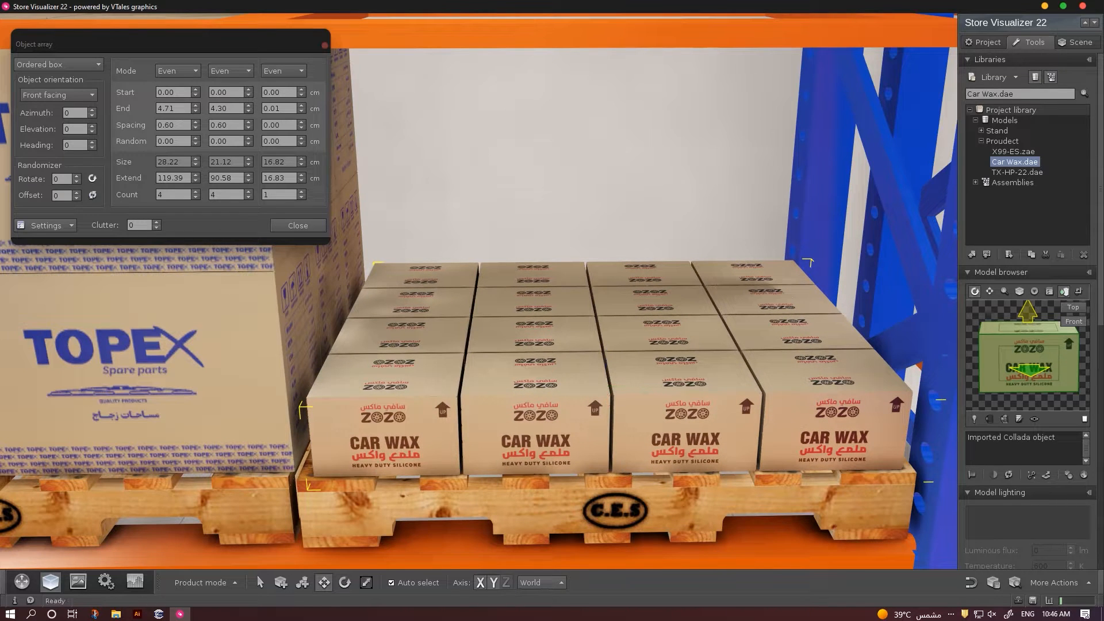
pyautogui.click(301, 192)
pyautogui.click(301, 192)
pyautogui.click(301, 192)
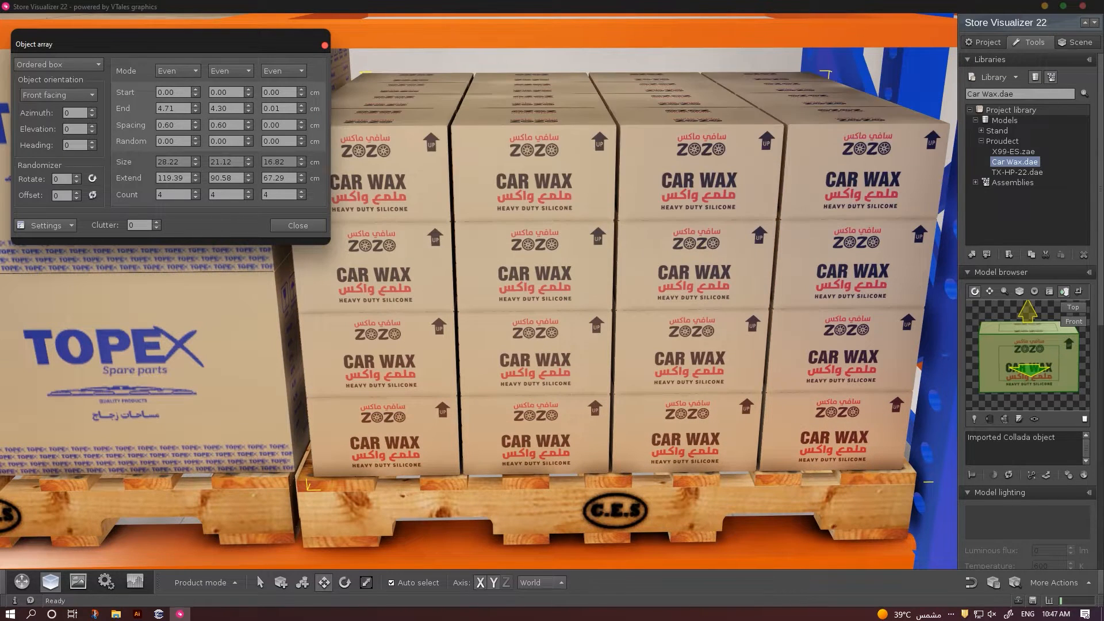
pyautogui.moveTo(173, 44); pyautogui.dragTo(79, 61)
pyautogui.press('space')
pyautogui.press('Down')
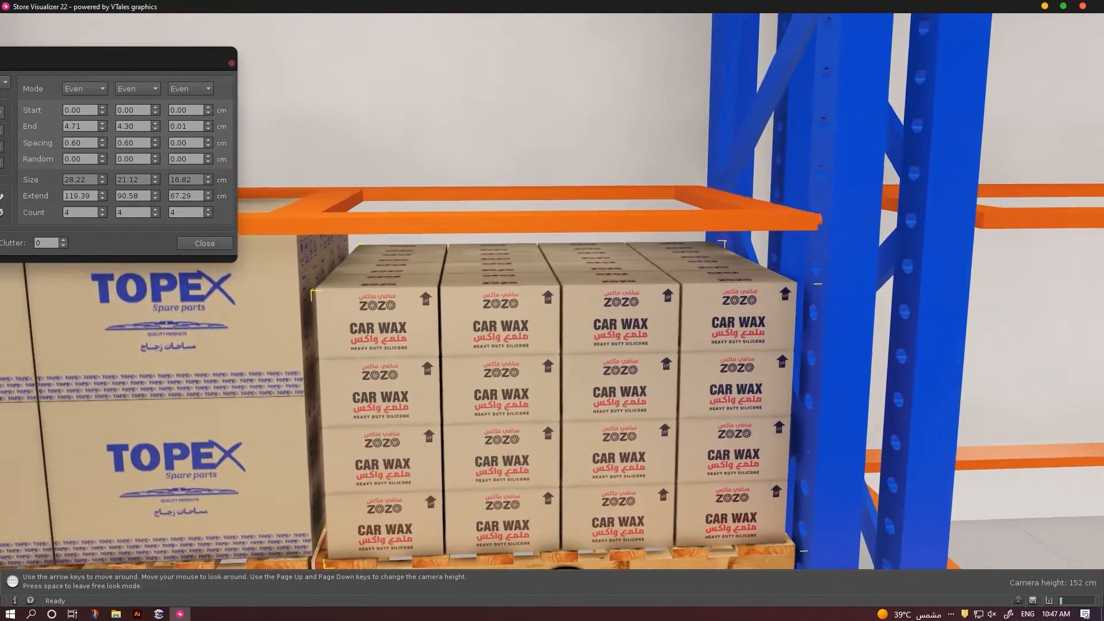
pyautogui.press('space')
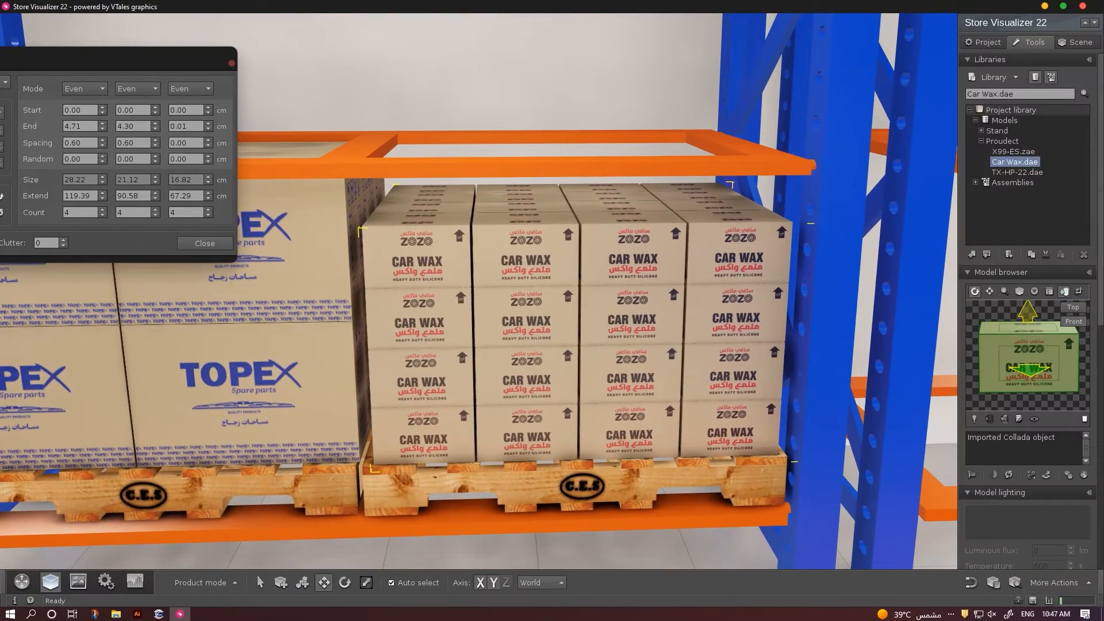
pyautogui.click(204, 243)
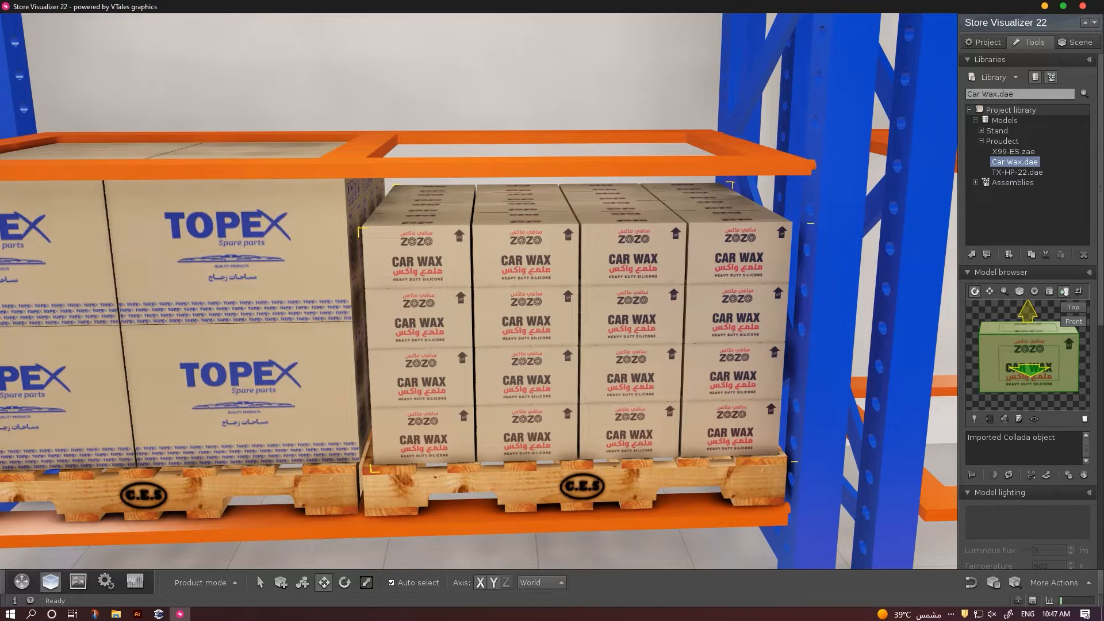
# Set the reflectivity of the Car Wax cartons' Carton_Artwork0 material to 10%
pyautogui.click(1076, 43)
pyautogui.click(1009, 343)
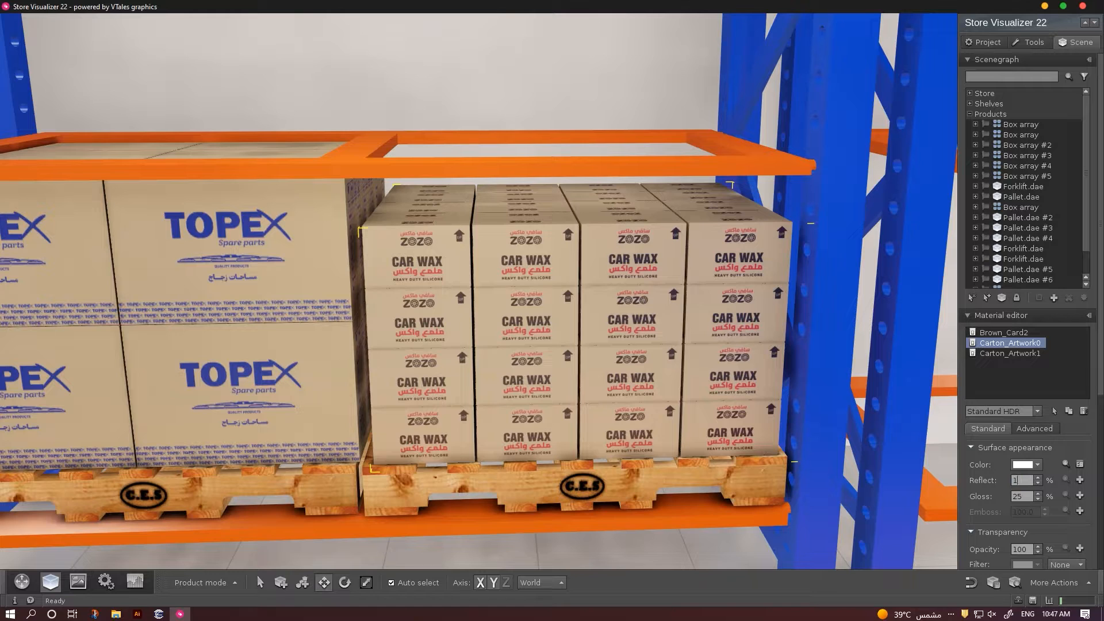
pyautogui.write('10')
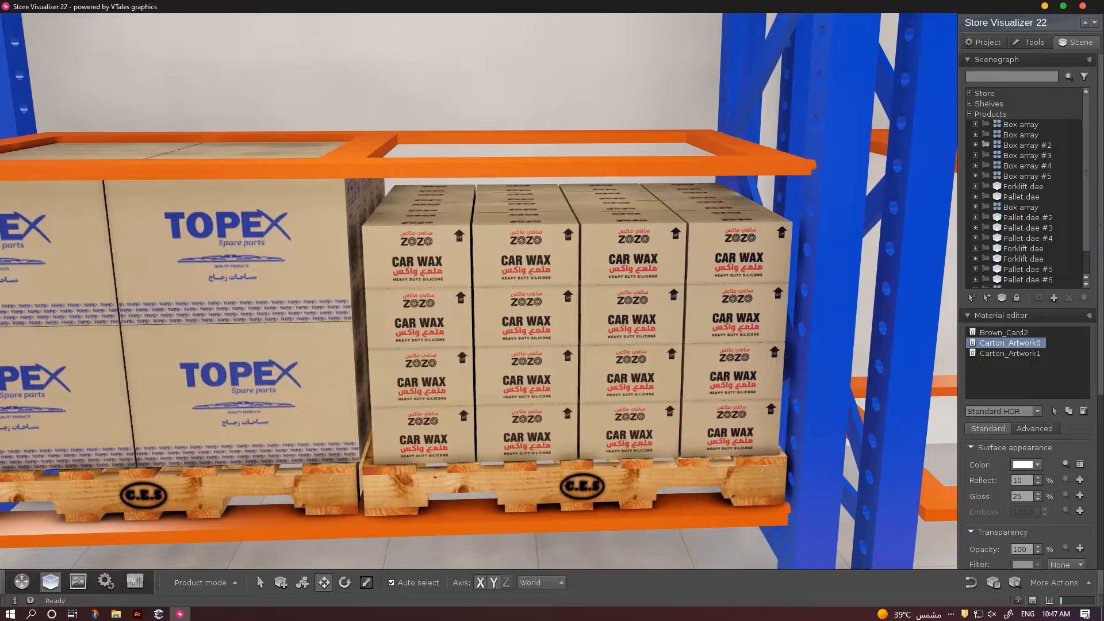
# Place a Pallet.dae model on the shelf above the TOPEX boxes and shift it beside the blue rack upright
pyautogui.press('space')
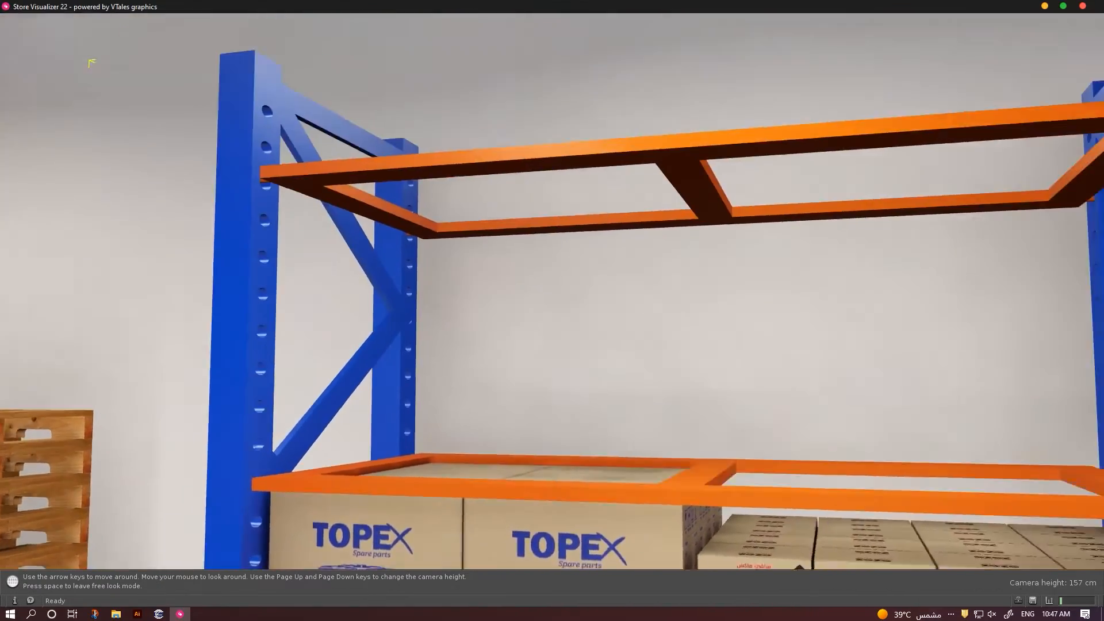
pyautogui.press('pageup')
pyautogui.press('Down')
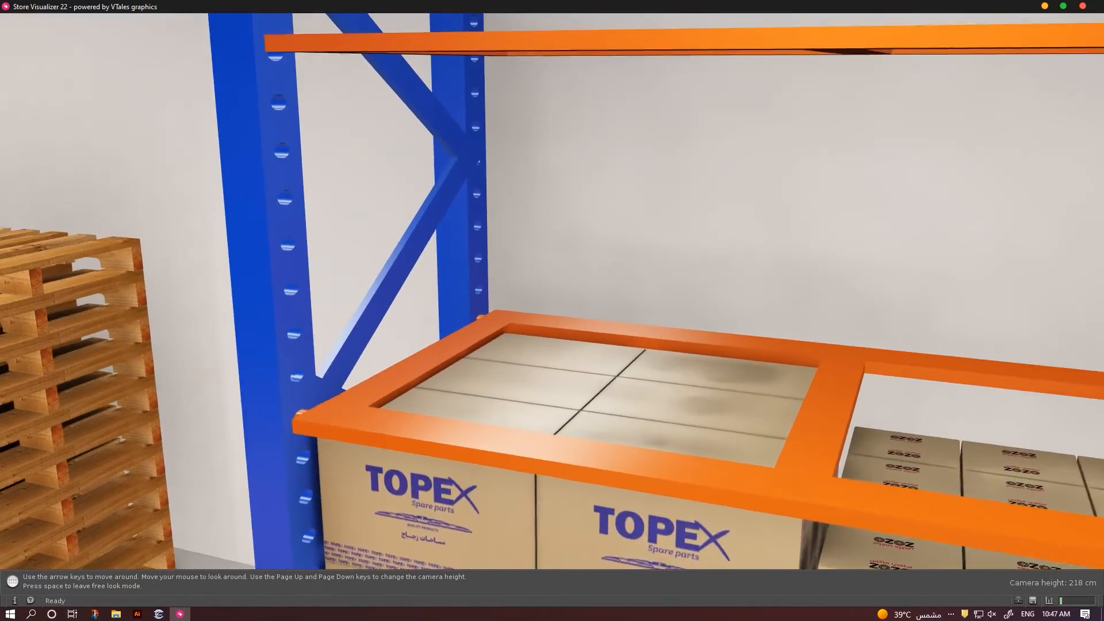
pyautogui.press('space')
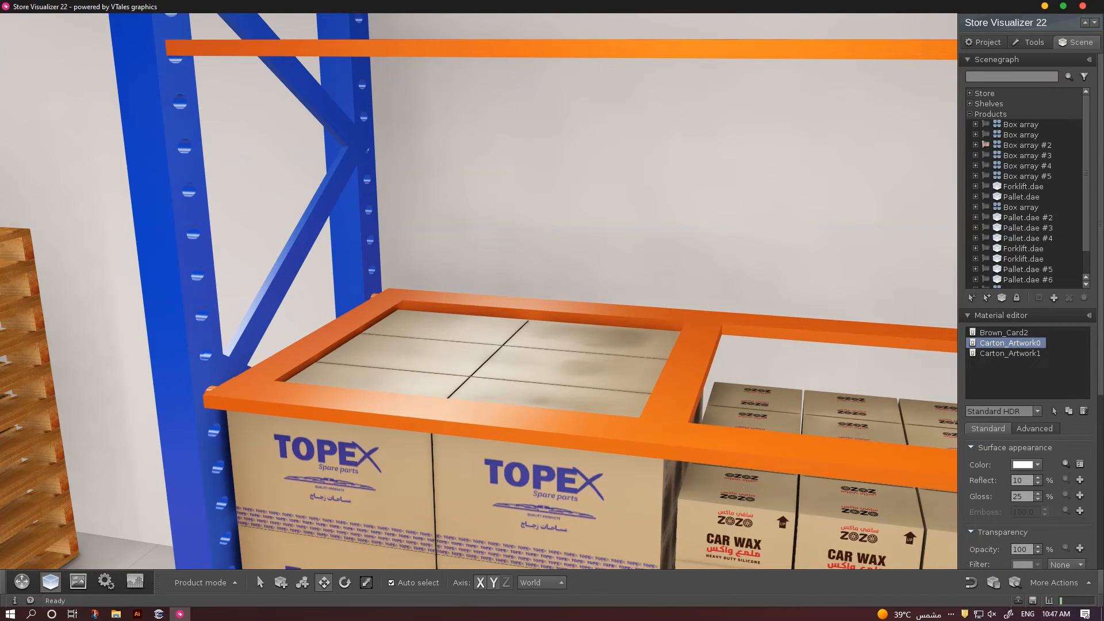
pyautogui.click(984, 43)
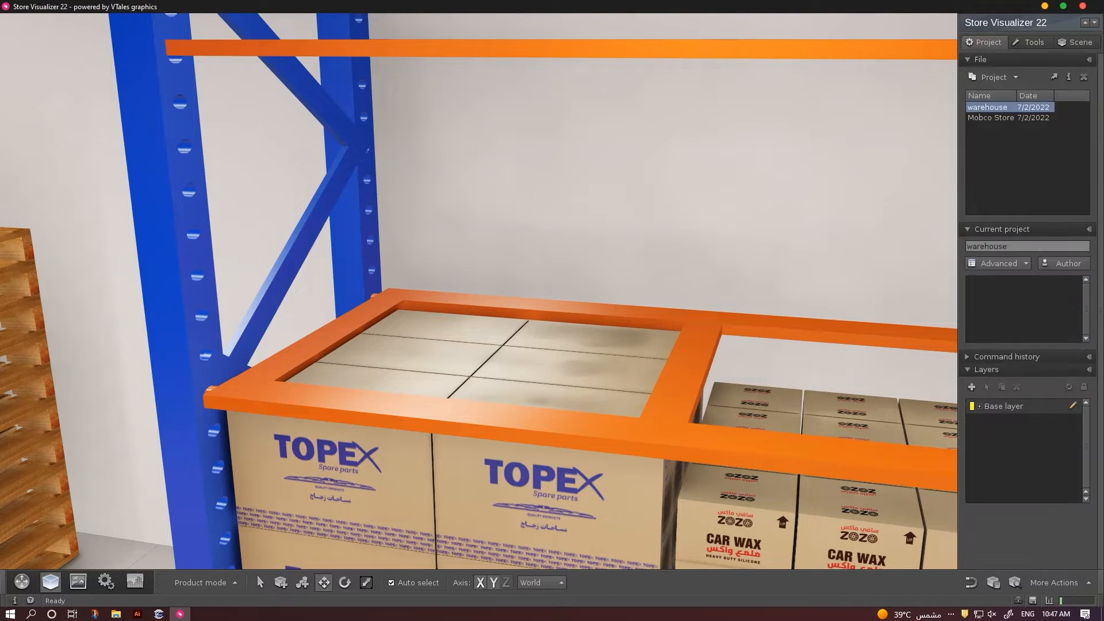
pyautogui.click(1030, 42)
pyautogui.click(997, 131)
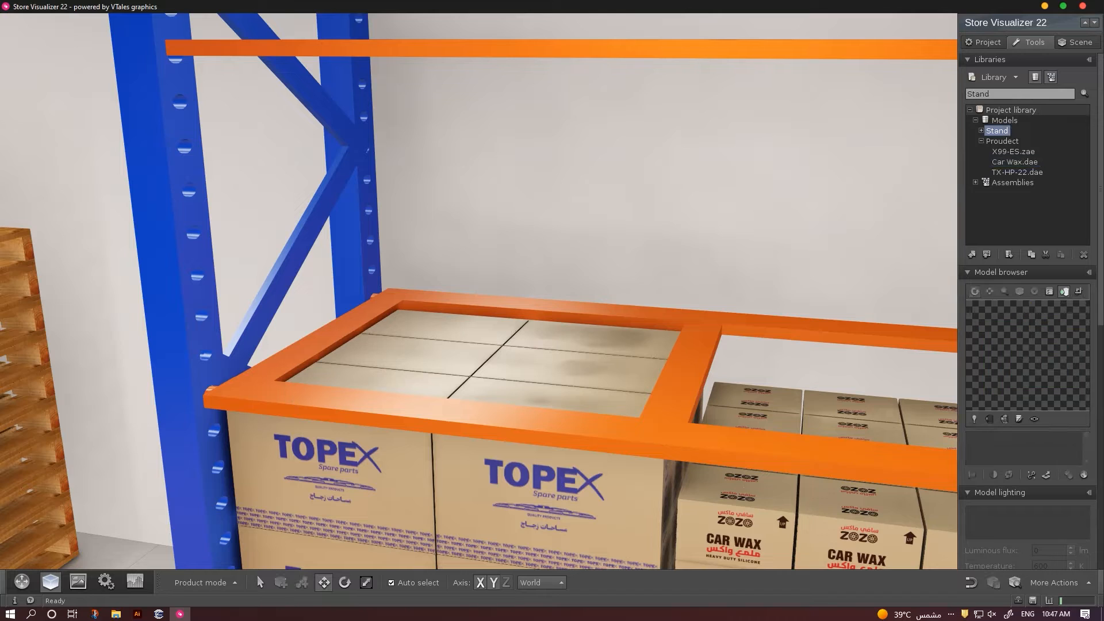
pyautogui.click(981, 130)
pyautogui.click(1010, 151)
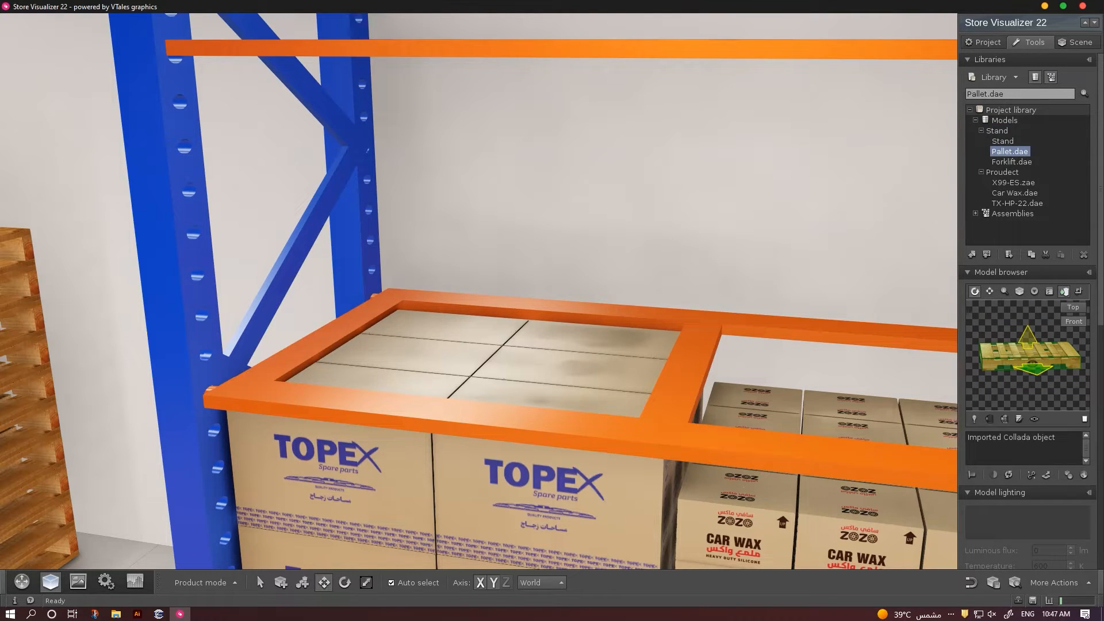
pyautogui.click(281, 583)
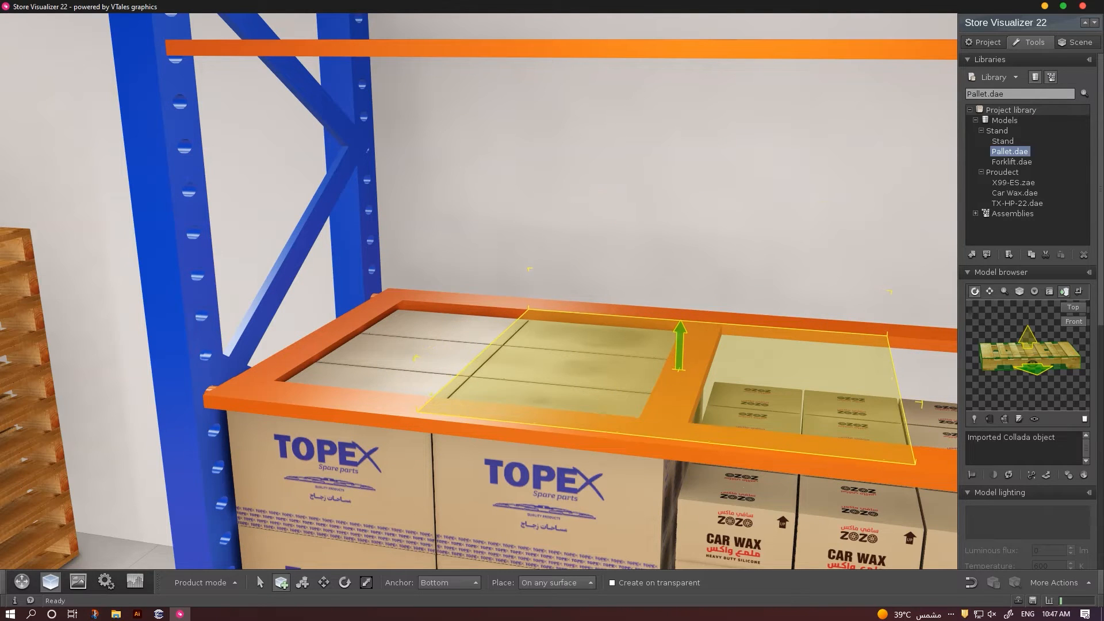
pyautogui.click(676, 345)
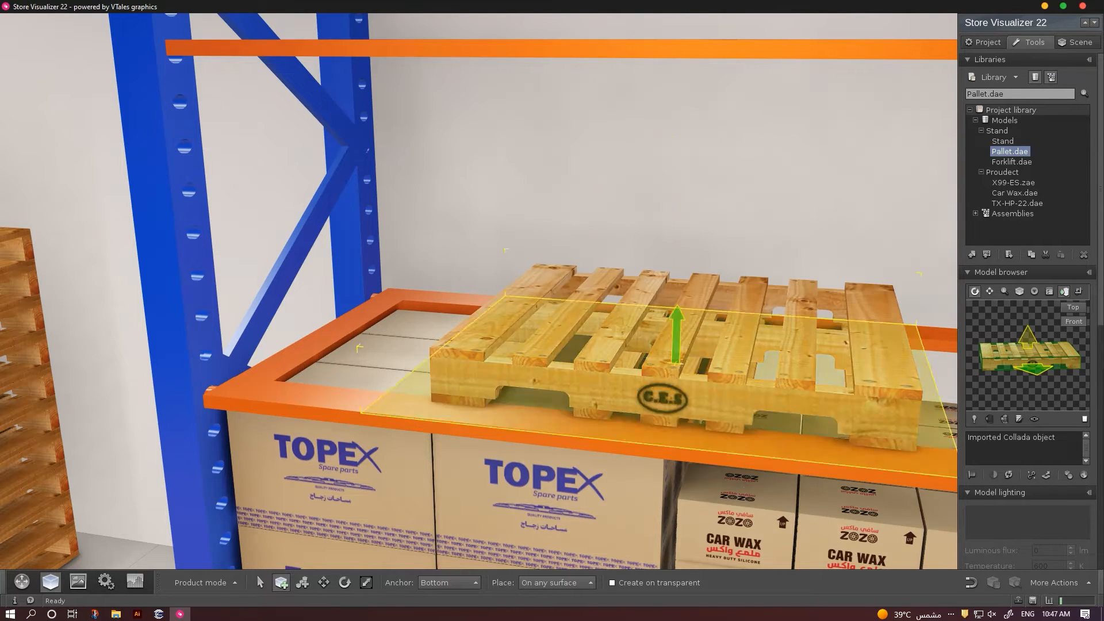
pyautogui.click(324, 582)
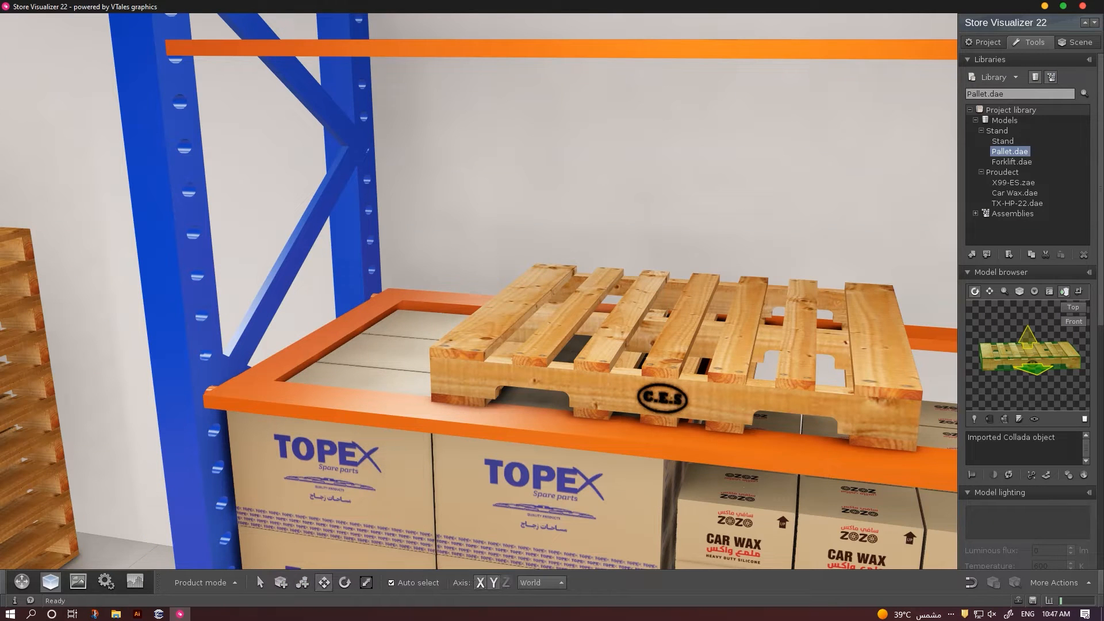
pyautogui.moveTo(676, 357); pyautogui.dragTo(497, 350)
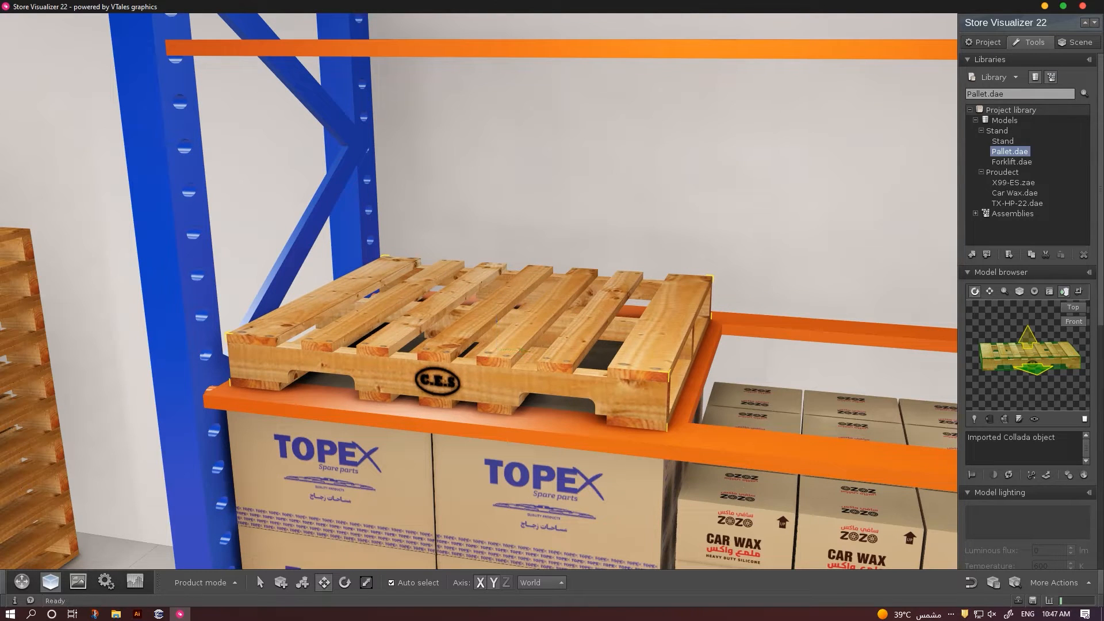
# Create an ordered box array of X99-ES.zae cartons, five across and six deep, over the new pallet
pyautogui.click(1012, 214)
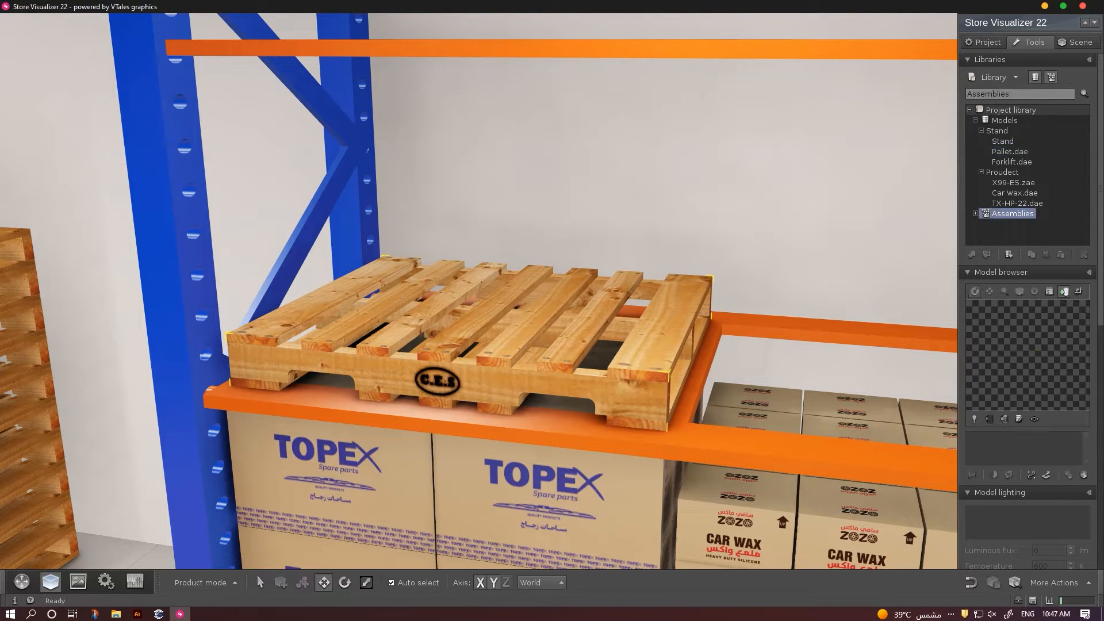
pyautogui.click(1013, 183)
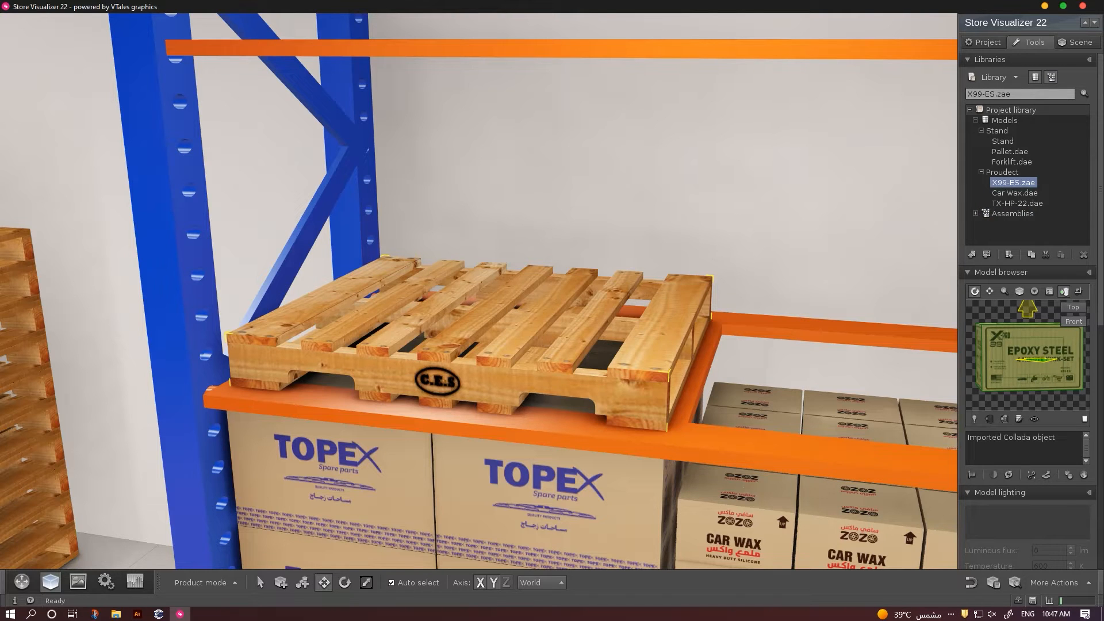
pyautogui.click(302, 583)
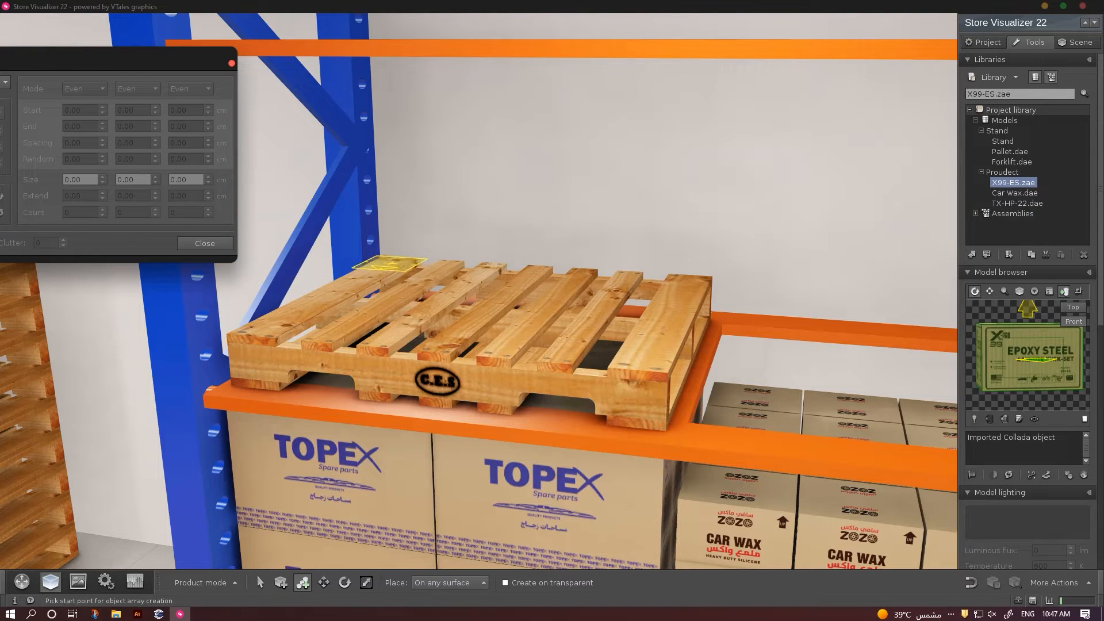
pyautogui.moveTo(389, 263)
pyautogui.mouseDown()
pyautogui.moveTo(563, 282)
pyautogui.moveTo(650, 356)
pyautogui.moveTo(653, 373)
pyautogui.mouseUp()
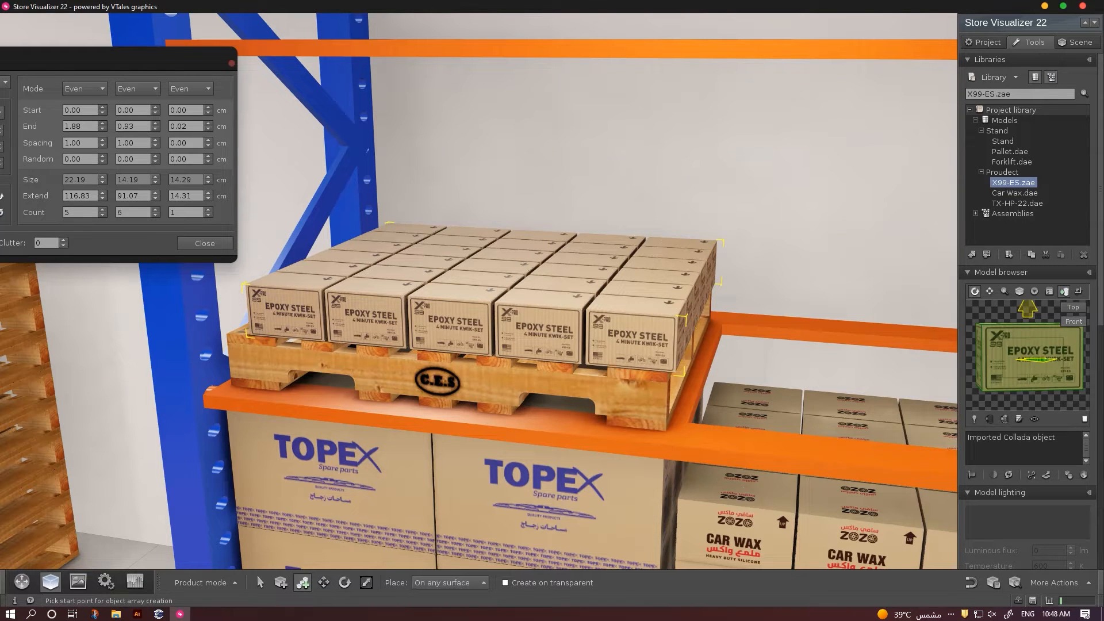
# Reduce the Epoxy Steel array's spacing to 0.60 cm in both horizontal directions
pyautogui.click(103, 146)
pyautogui.click(102, 145)
pyautogui.click(103, 145)
pyautogui.click(155, 145)
pyautogui.click(155, 146)
pyautogui.click(155, 146)
pyautogui.click(102, 146)
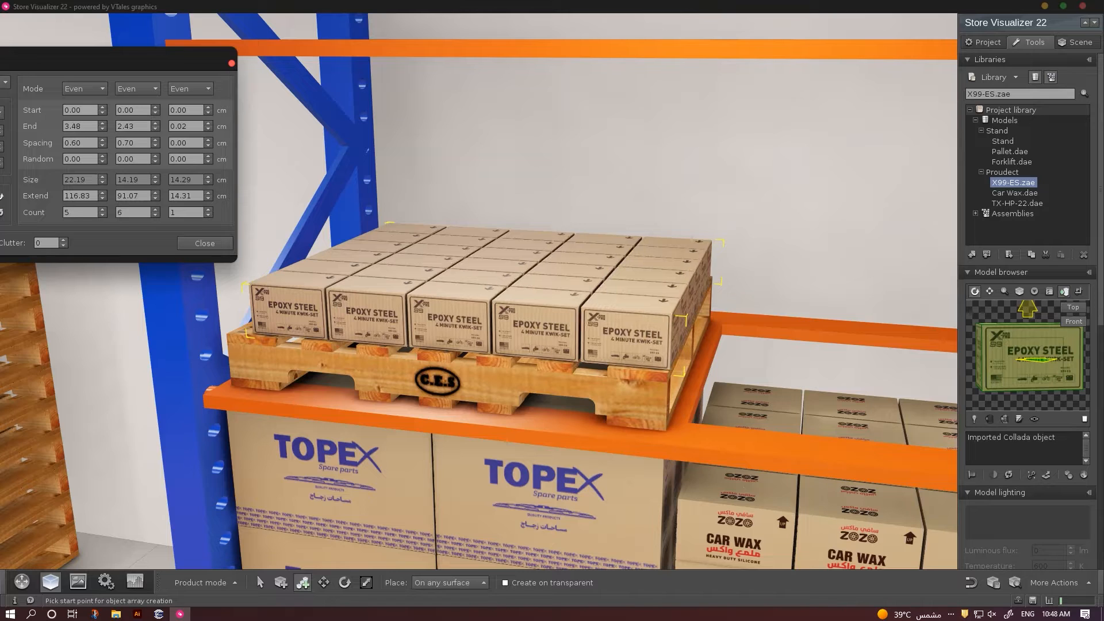
pyautogui.click(155, 146)
# Stack the Epoxy Steel carton array five layers high
pyautogui.moveTo(155, 60); pyautogui.dragTo(247, 46)
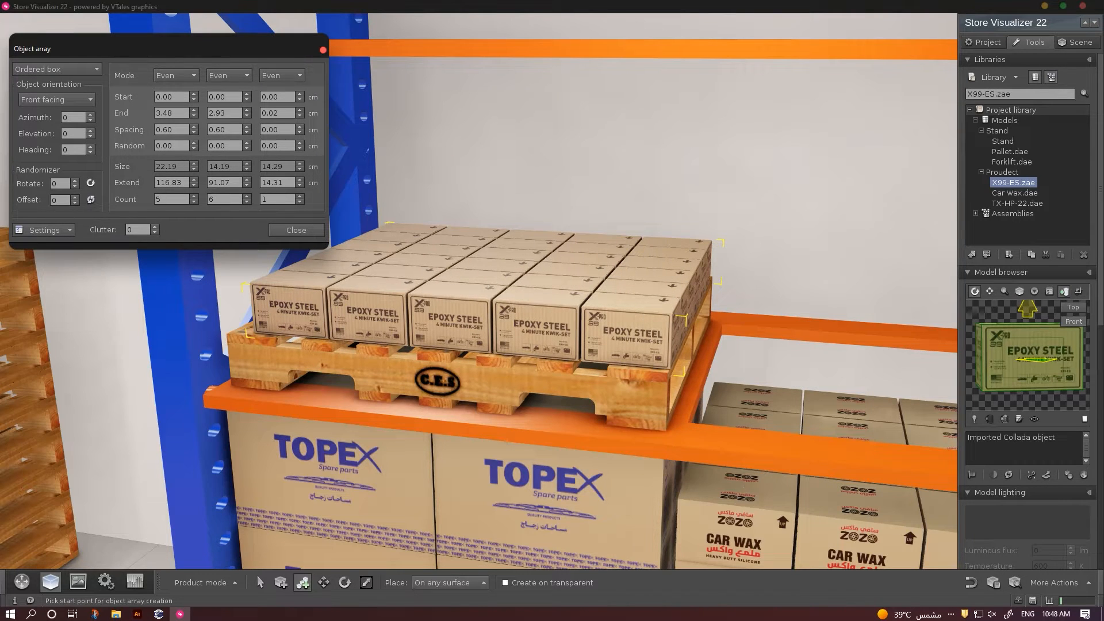
pyautogui.click(300, 197)
pyautogui.click(299, 197)
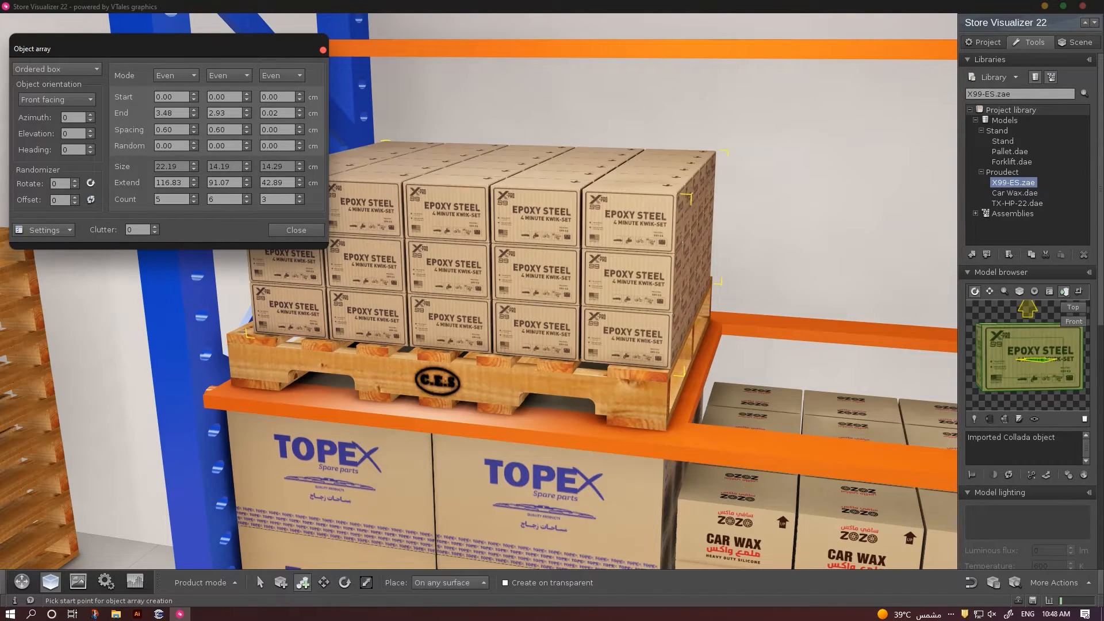
pyautogui.click(300, 196)
pyautogui.click(300, 197)
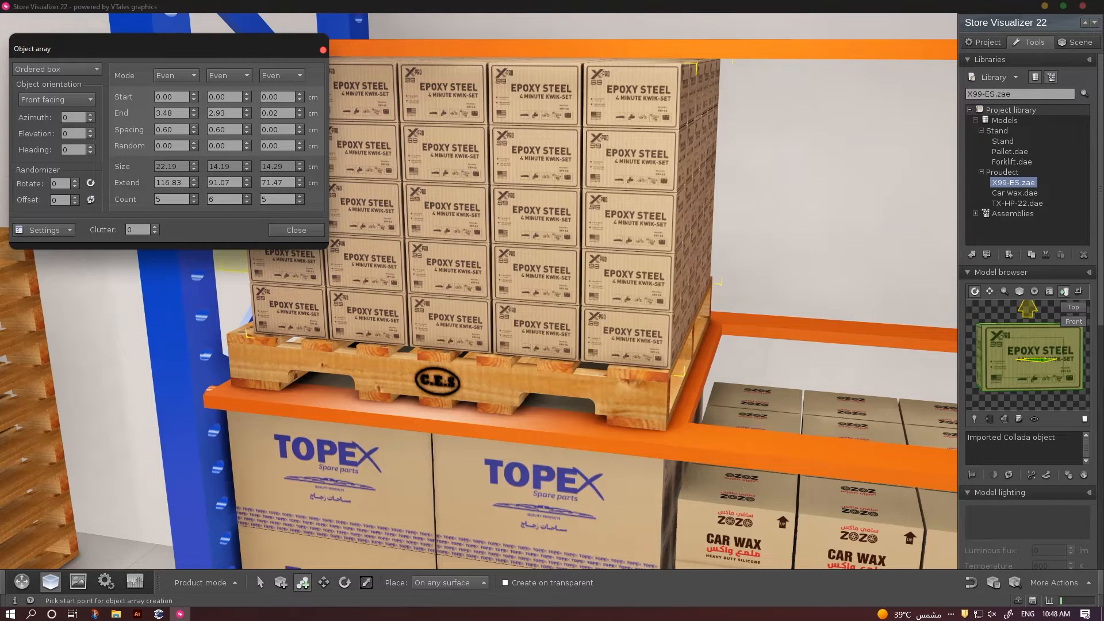
# Finish the Epoxy Steel array and shift the carton stack slightly sideways to align it on its pallet
pyautogui.click(297, 230)
pyautogui.click(260, 583)
pyautogui.click(324, 582)
pyautogui.moveTo(507, 299); pyautogui.dragTo(503, 299)
pyautogui.press('space')
pyautogui.press('Down')
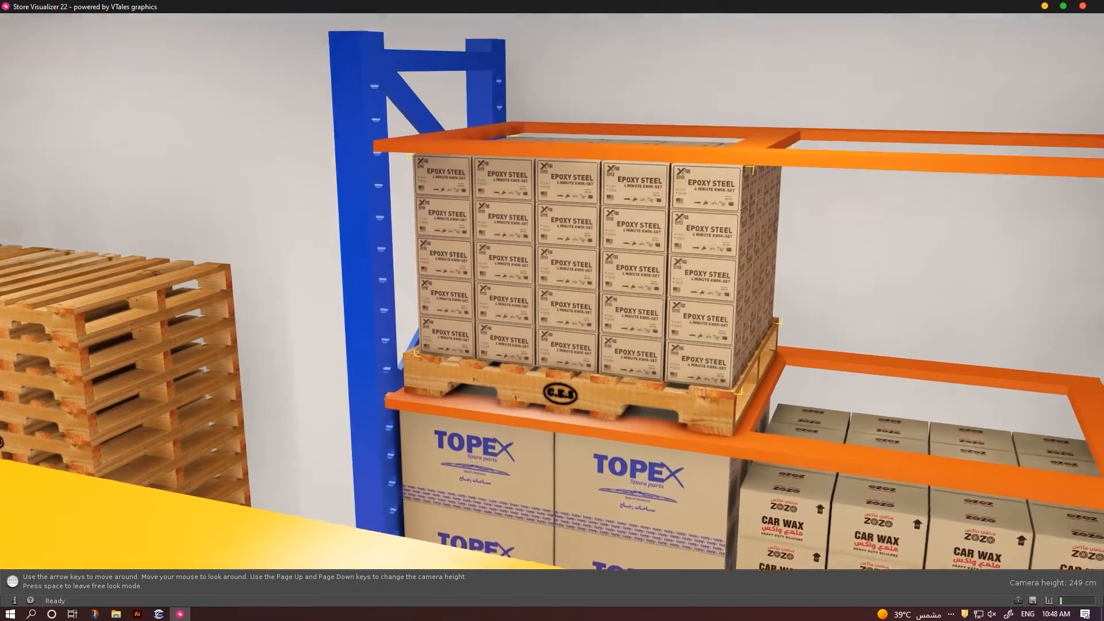
pyautogui.press('Down')
pyautogui.press('space')
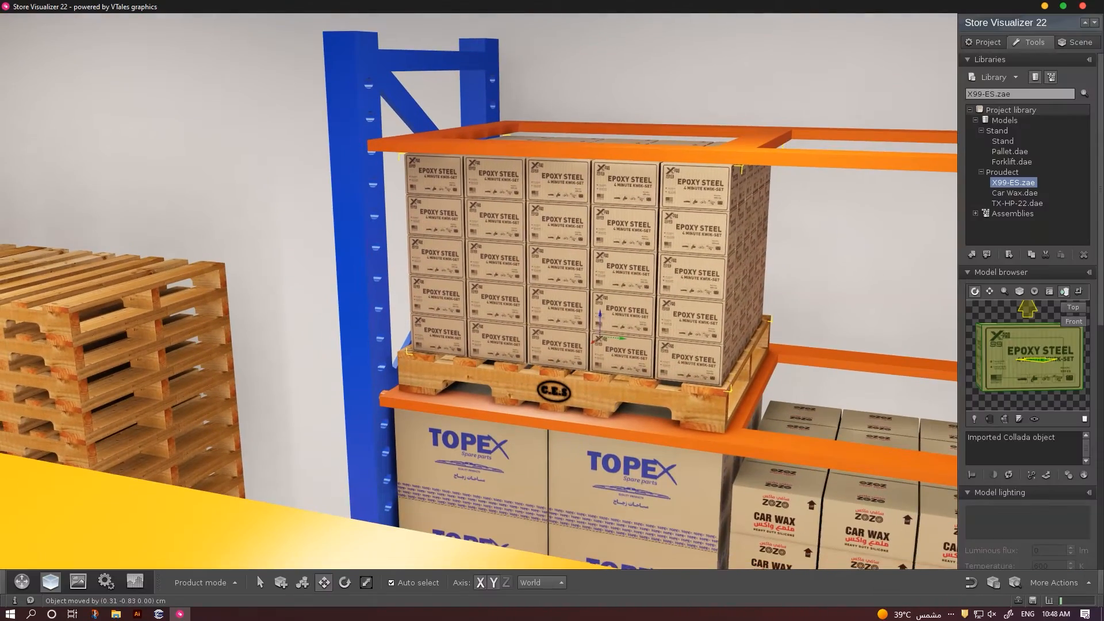
pyautogui.moveTo(597, 337); pyautogui.dragTo(600, 337)
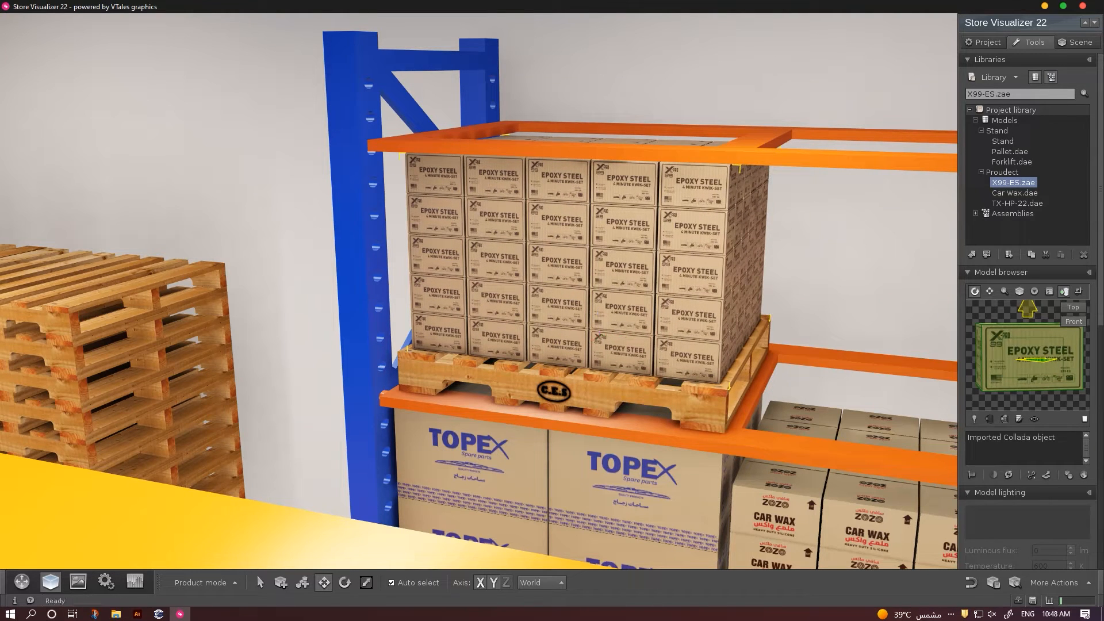
# Nudge the rack pallet and its Epoxy Steel carton stack slightly toward the blue upright beside the wooden pallets
pyautogui.press('space')
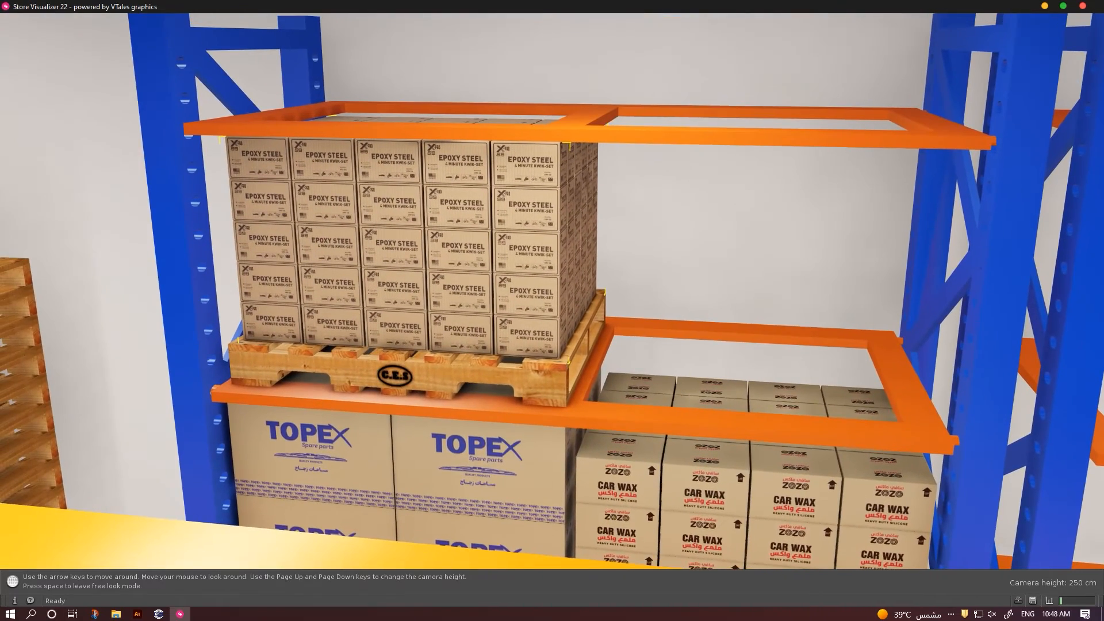
pyautogui.press('space')
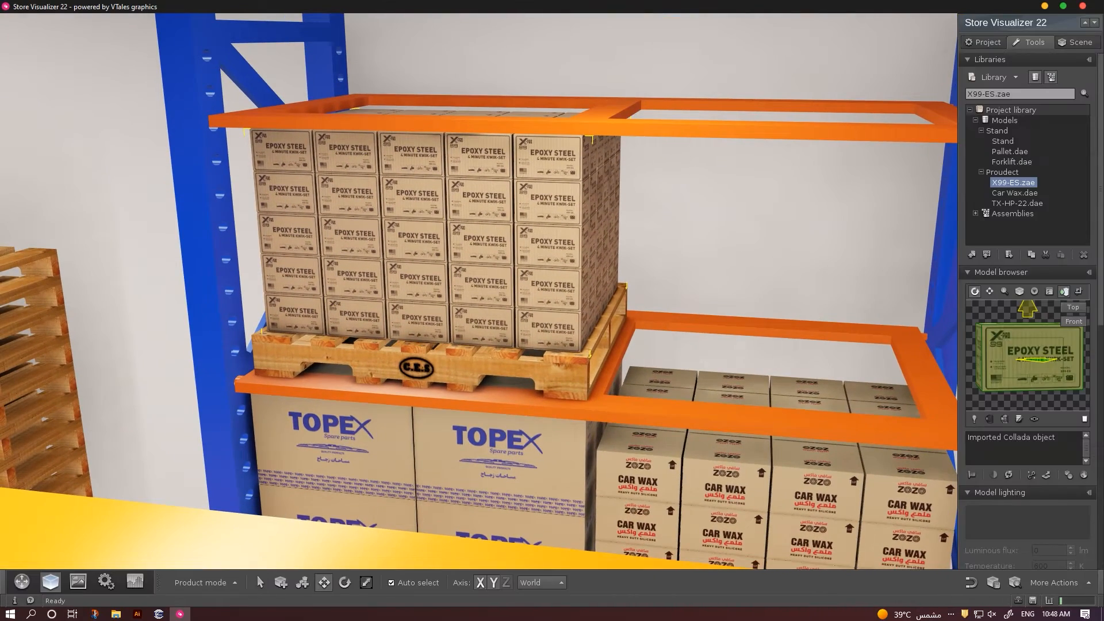
pyautogui.moveTo(417, 368); pyautogui.dragTo(410, 368)
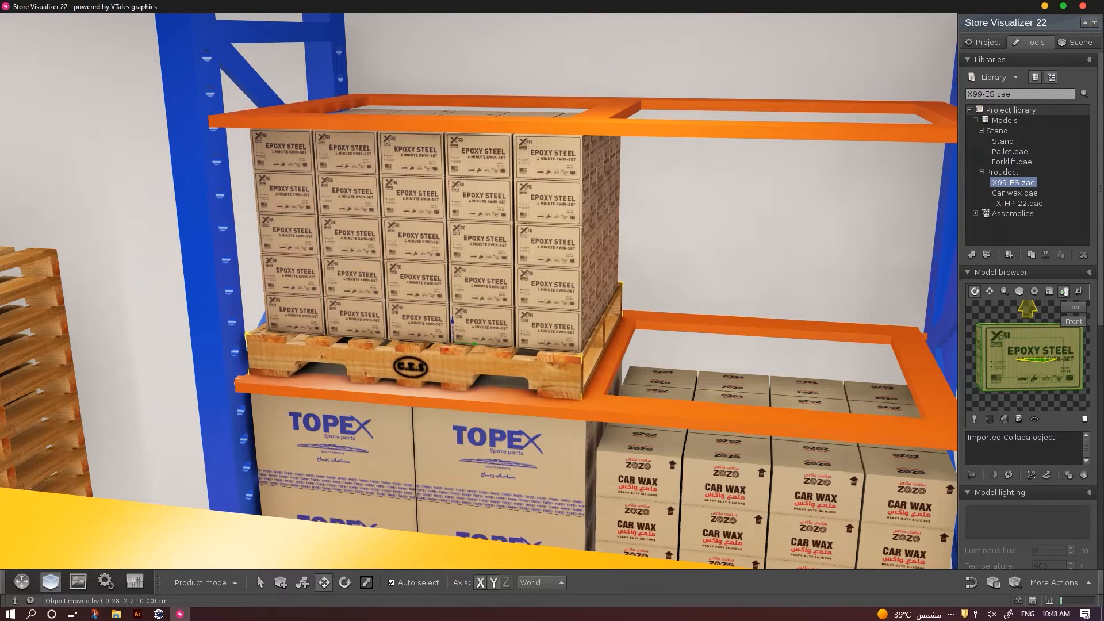
pyautogui.moveTo(426, 276); pyautogui.dragTo(420, 276)
# Freeze the forklift and the empty pallet in front of its forks
pyautogui.press('space')
pyautogui.press('Up')
pyautogui.press('Up')
pyautogui.press('pagedown')
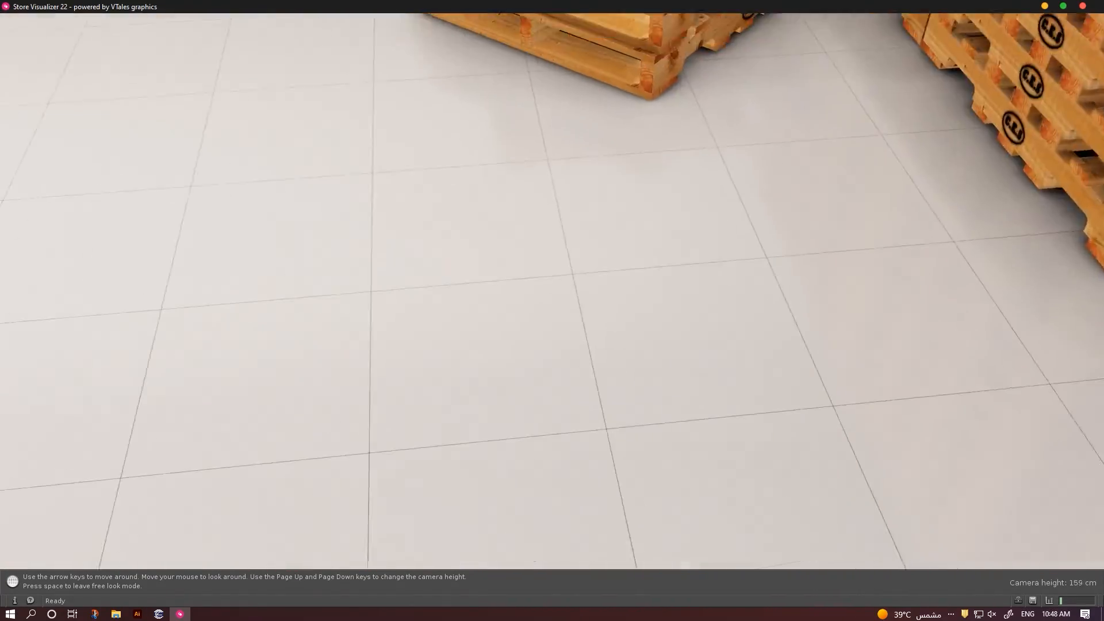
pyautogui.press('Up')
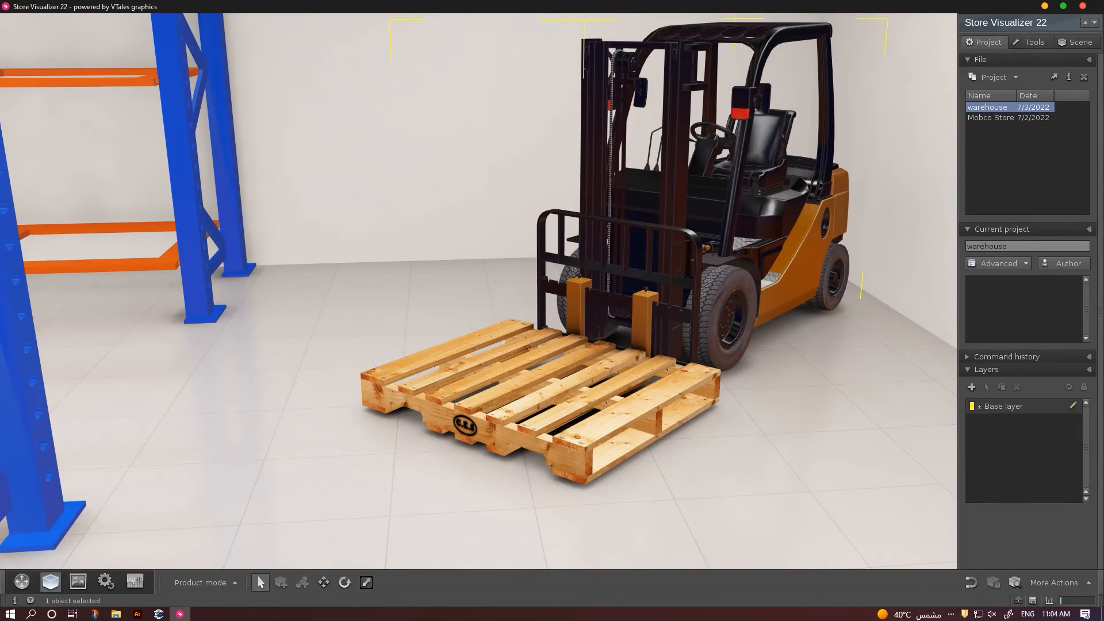
pyautogui.rightClick(748, 200)
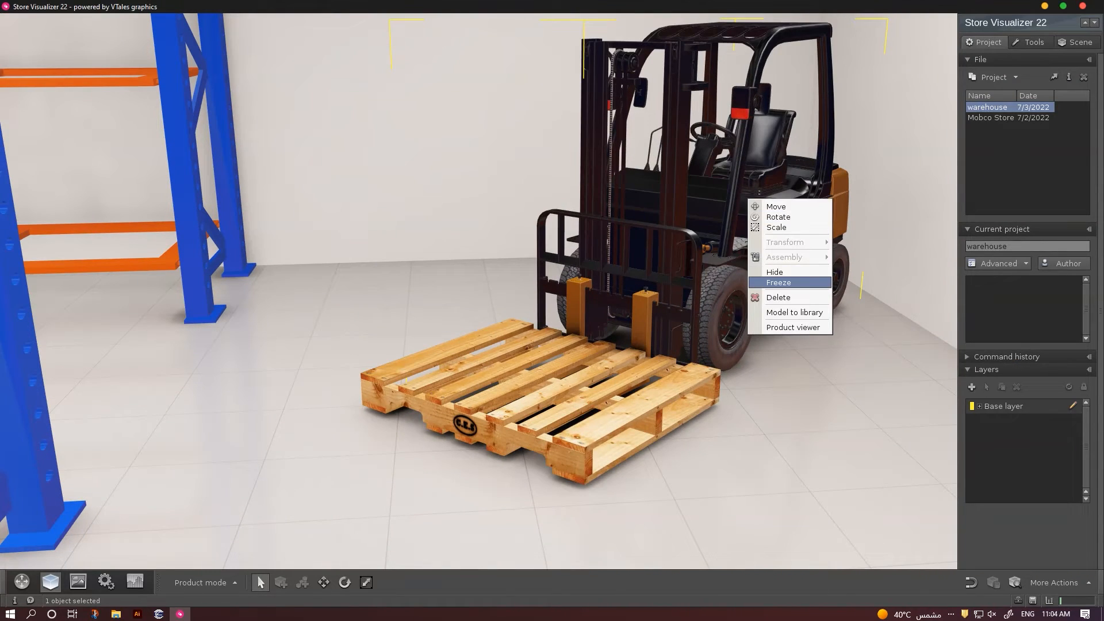
pyautogui.click(778, 283)
pyautogui.click(625, 369)
pyautogui.rightClick(626, 369)
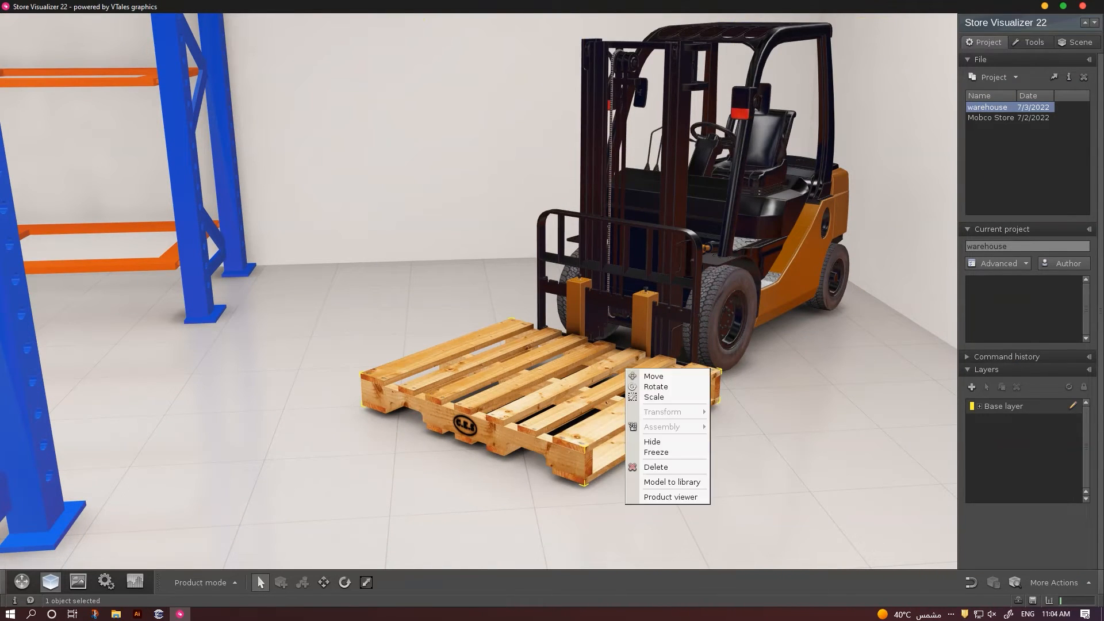
pyautogui.click(656, 452)
# Create an ordered box array of Car Wax.dae cartons, four by four, over the pallet at the forklift
pyautogui.click(1031, 43)
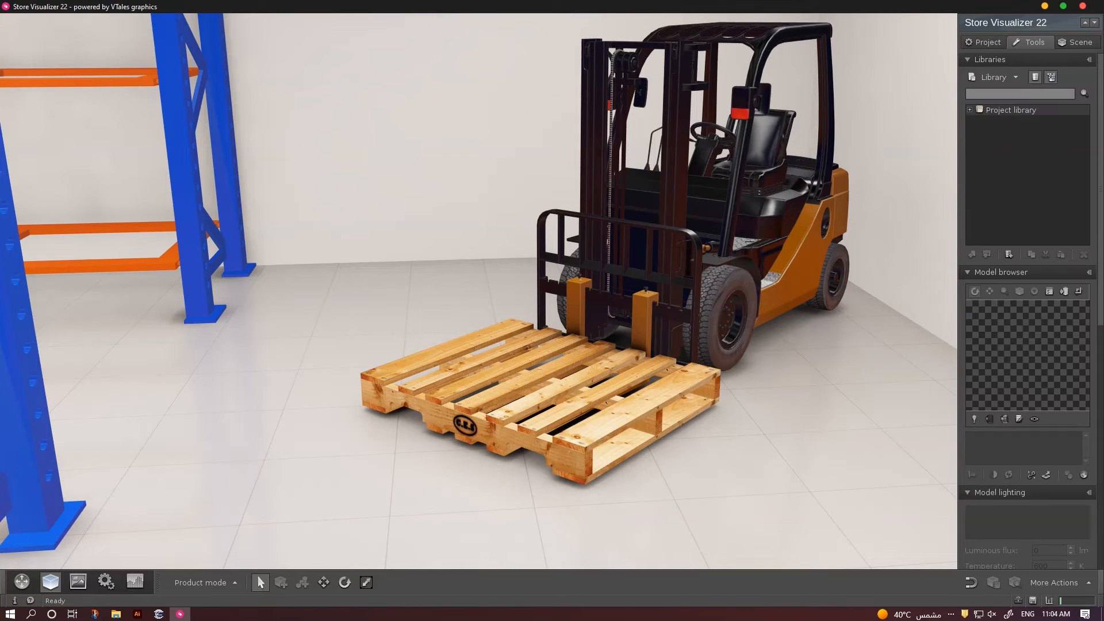
pyautogui.write('Proudect')
pyautogui.press('Return')
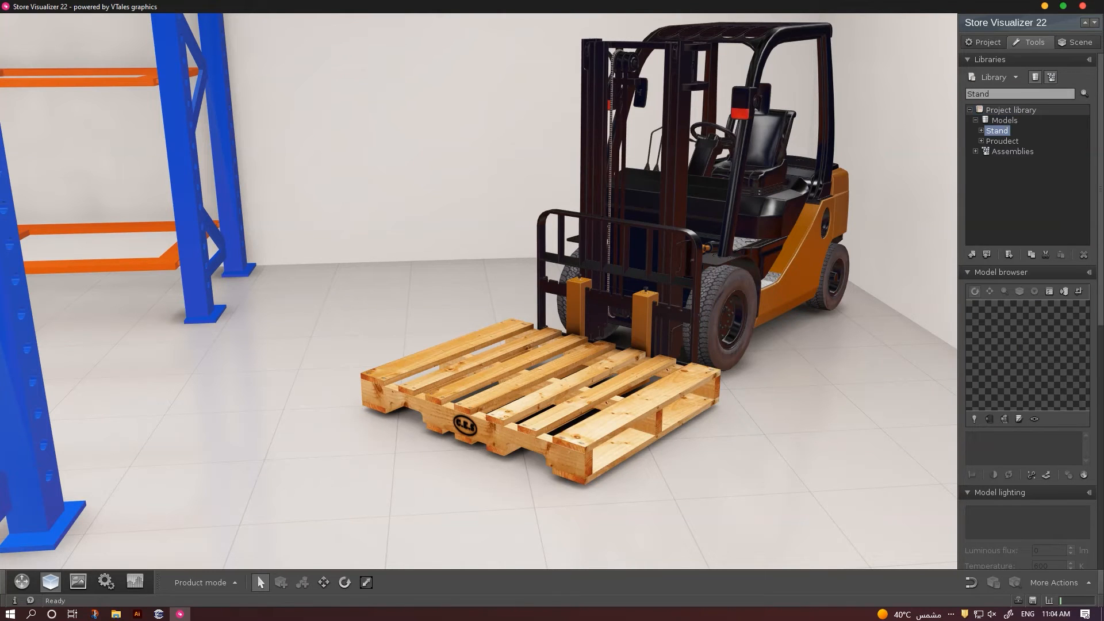
pyautogui.click(981, 141)
pyautogui.click(1014, 151)
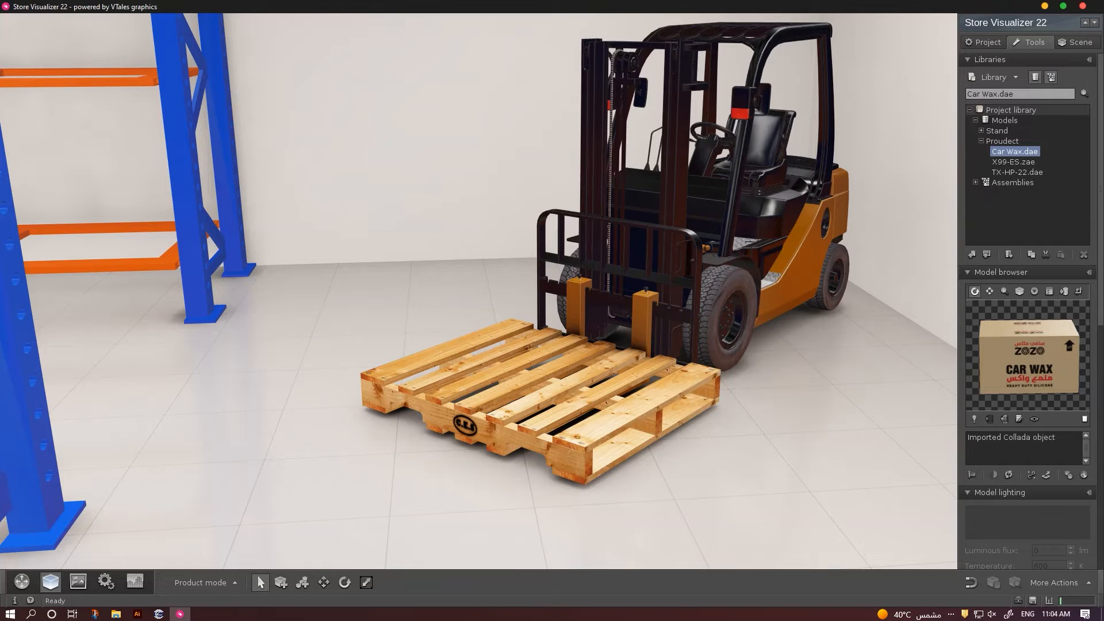
pyautogui.click(302, 582)
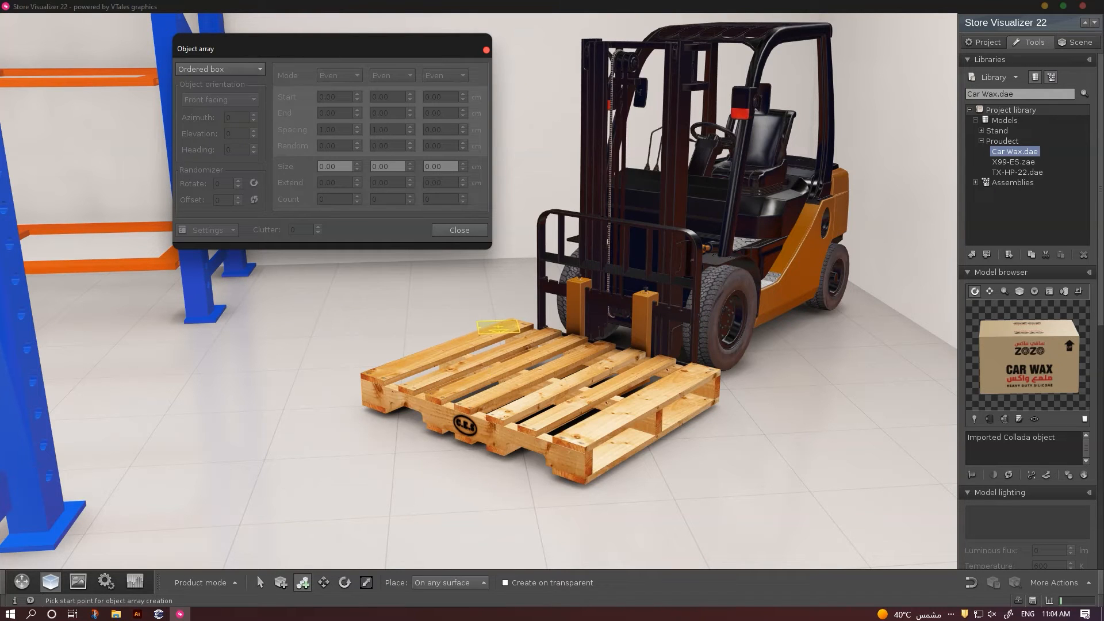
pyautogui.moveTo(508, 323); pyautogui.dragTo(599, 455)
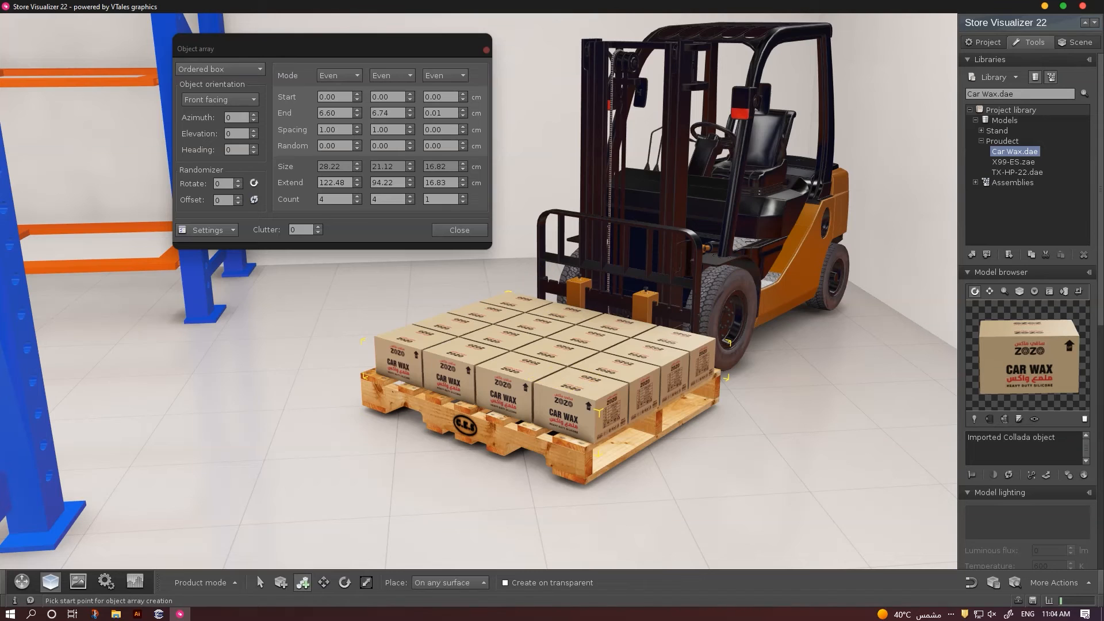
# Reduce the Car Wax array's spacing to 0.60 cm in both horizontal directions
pyautogui.click(357, 132)
pyautogui.click(357, 133)
pyautogui.click(358, 133)
pyautogui.click(358, 132)
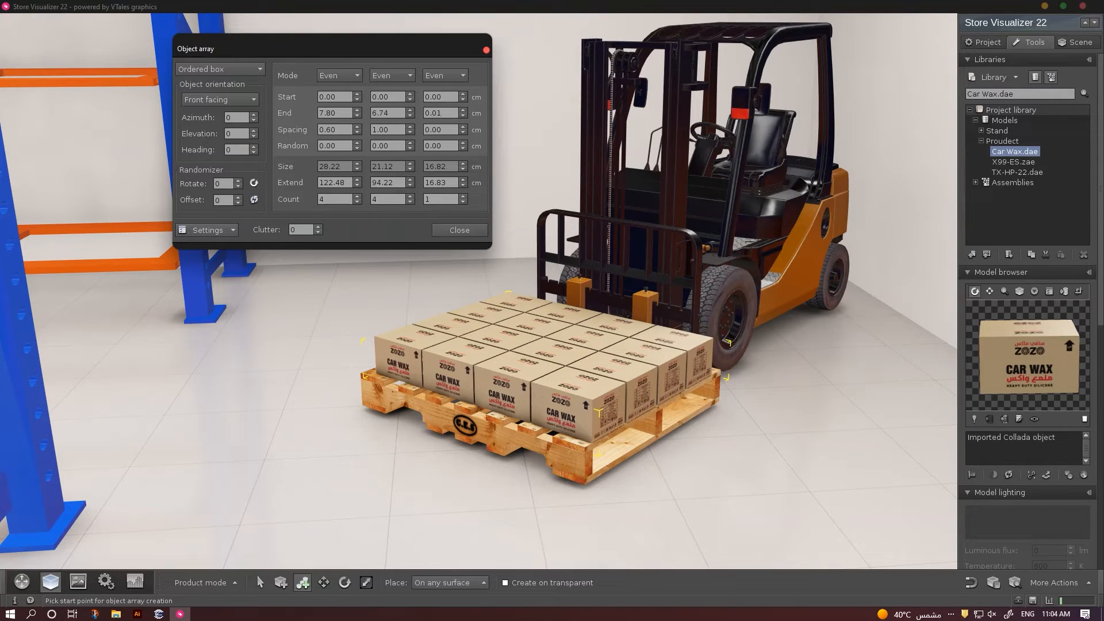
pyautogui.click(410, 133)
pyautogui.click(410, 132)
pyautogui.click(410, 132)
pyautogui.click(410, 132)
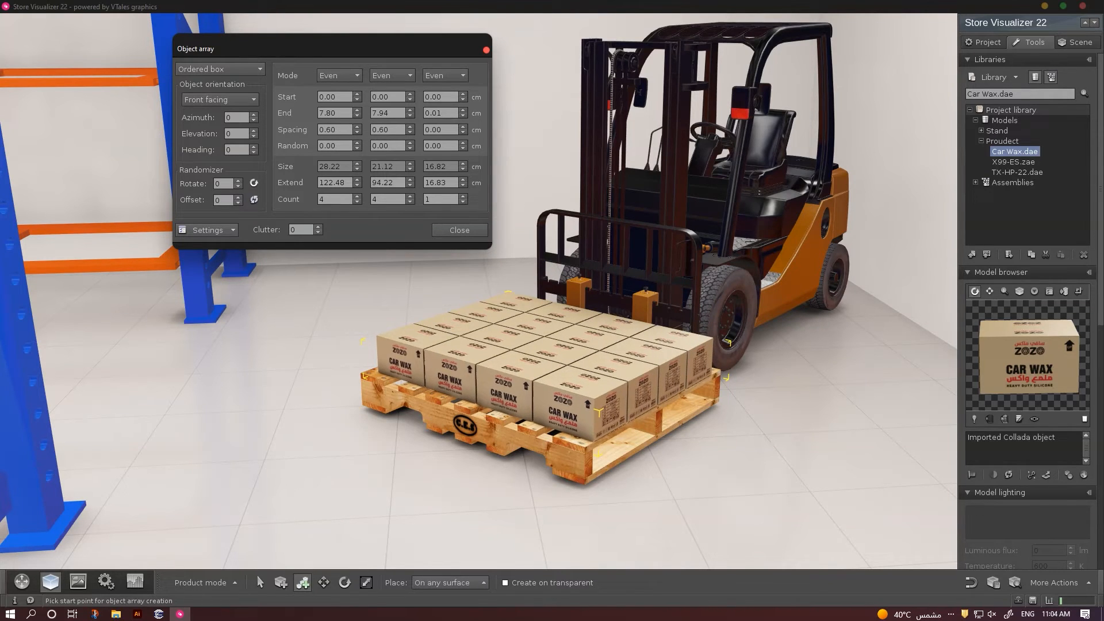
# Stack the Car Wax carton array four layers high
pyautogui.click(463, 197)
pyautogui.click(463, 197)
pyautogui.click(463, 197)
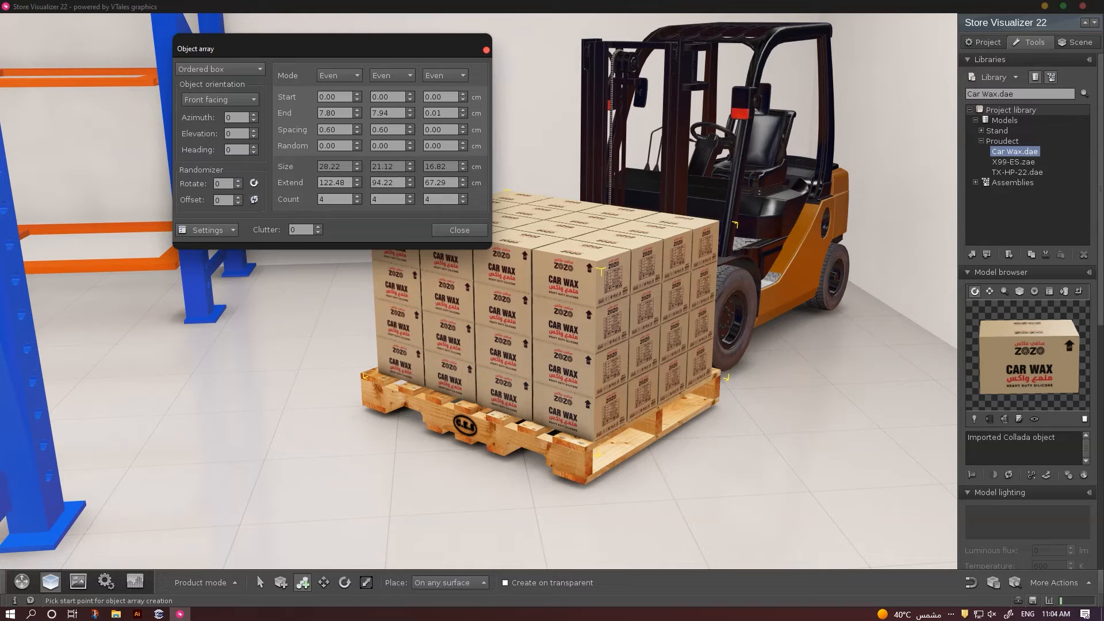
pyautogui.click(254, 183)
pyautogui.moveTo(287, 232)
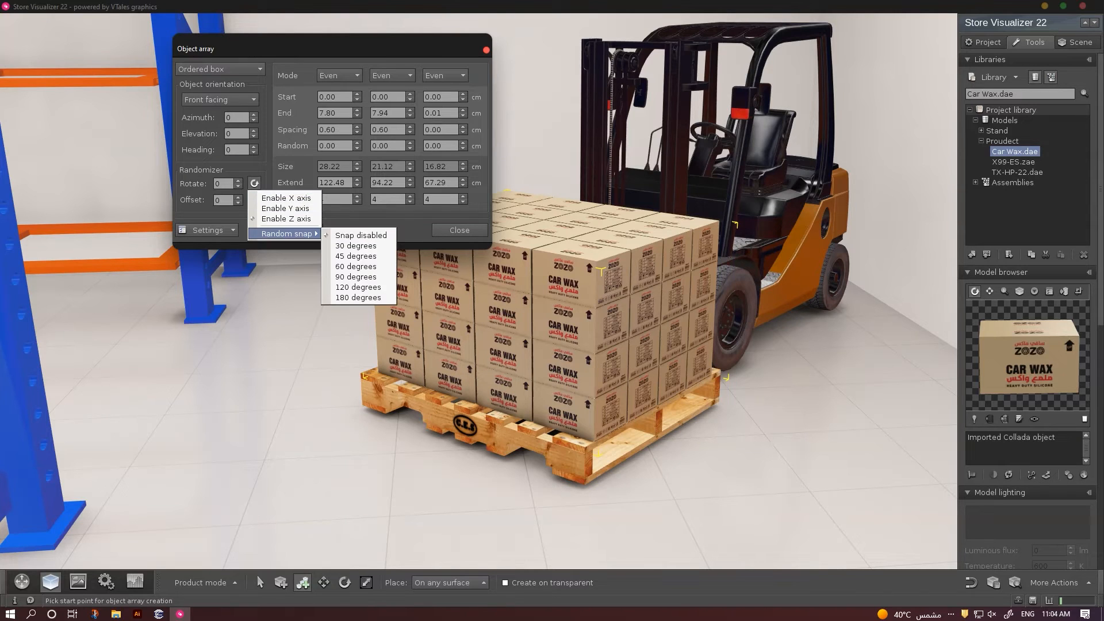
pyautogui.click(71, 199)
pyautogui.click(337, 199)
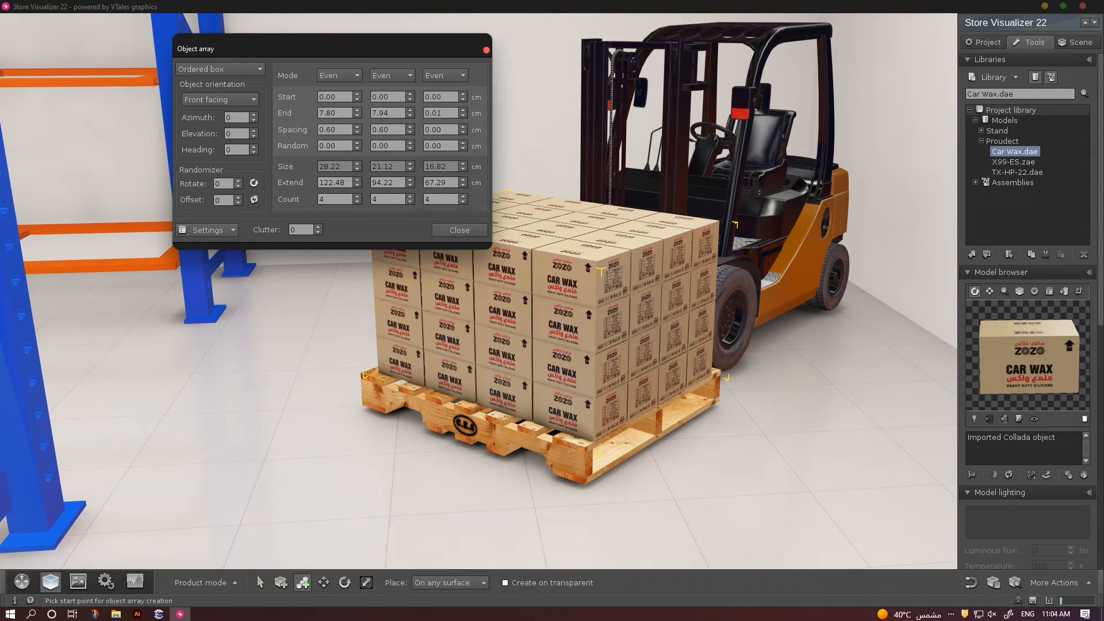
# Finish the Car Wax array and shift the carton stack sideways to centre it on the forklift pallet
pyautogui.click(459, 230)
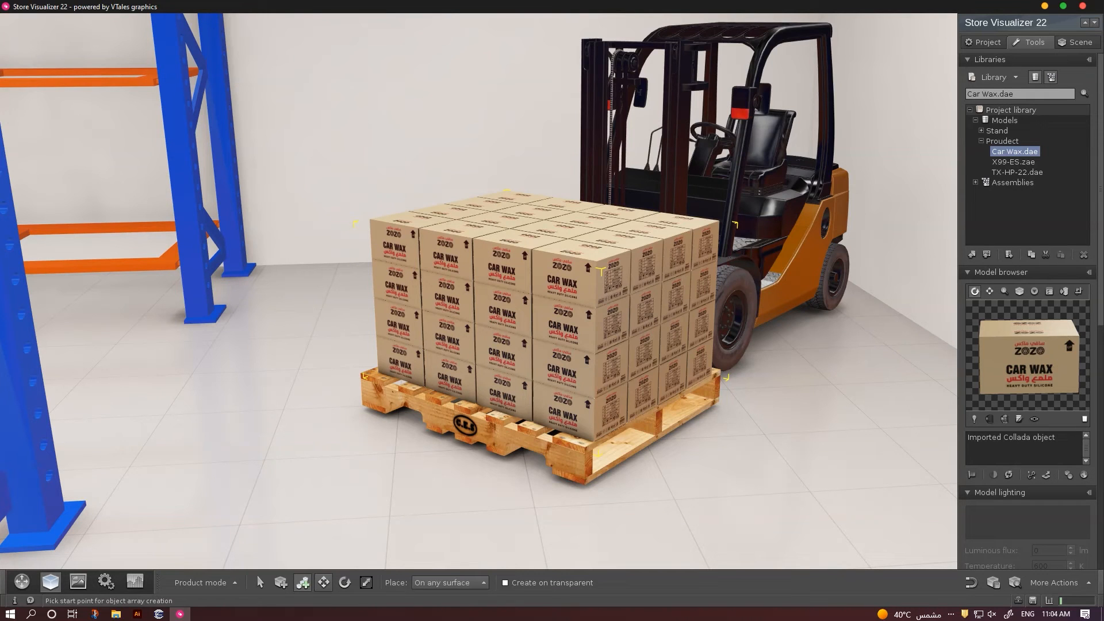
pyautogui.click(324, 582)
pyautogui.moveTo(547, 379); pyautogui.dragTo(535, 379)
# Fit the Car Wax array to its minimal extend and break it into individual carton objects
pyautogui.rightClick(520, 364)
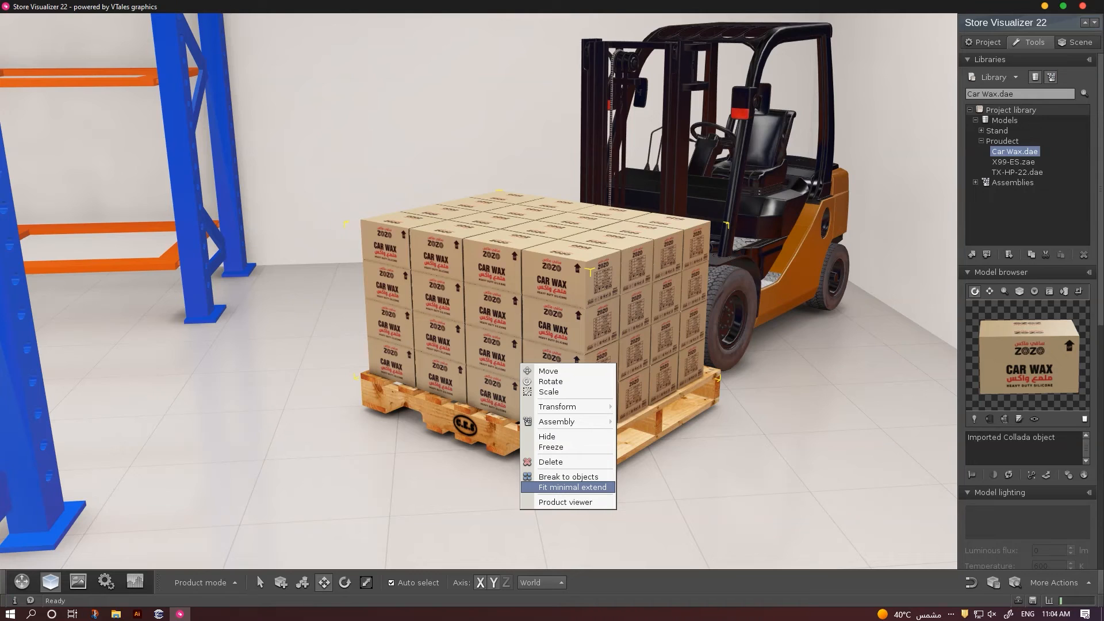
pyautogui.rightClick(552, 338)
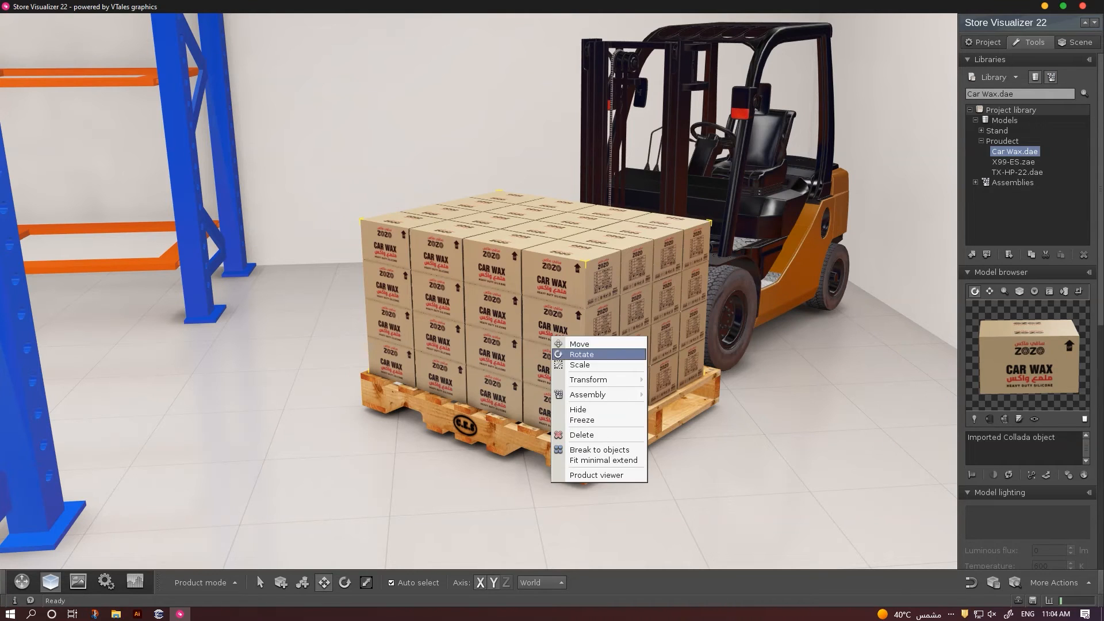
pyautogui.click(600, 450)
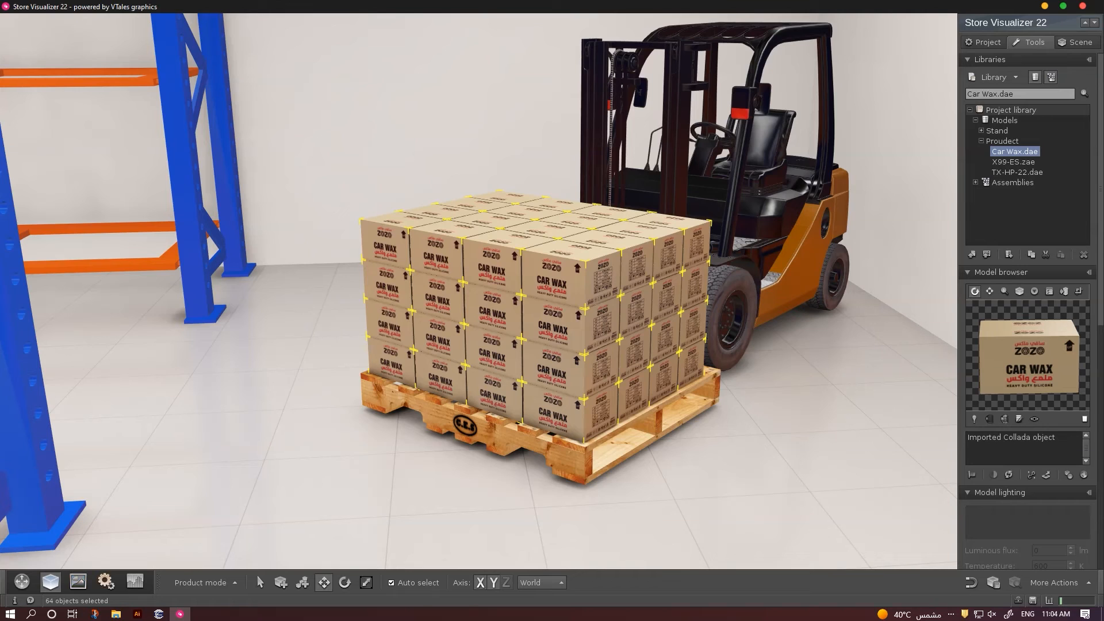
# Switch to physics mode, clear the selection and pull Car Wax cartons off the pallet so they tumble onto the floor
pyautogui.click(106, 582)
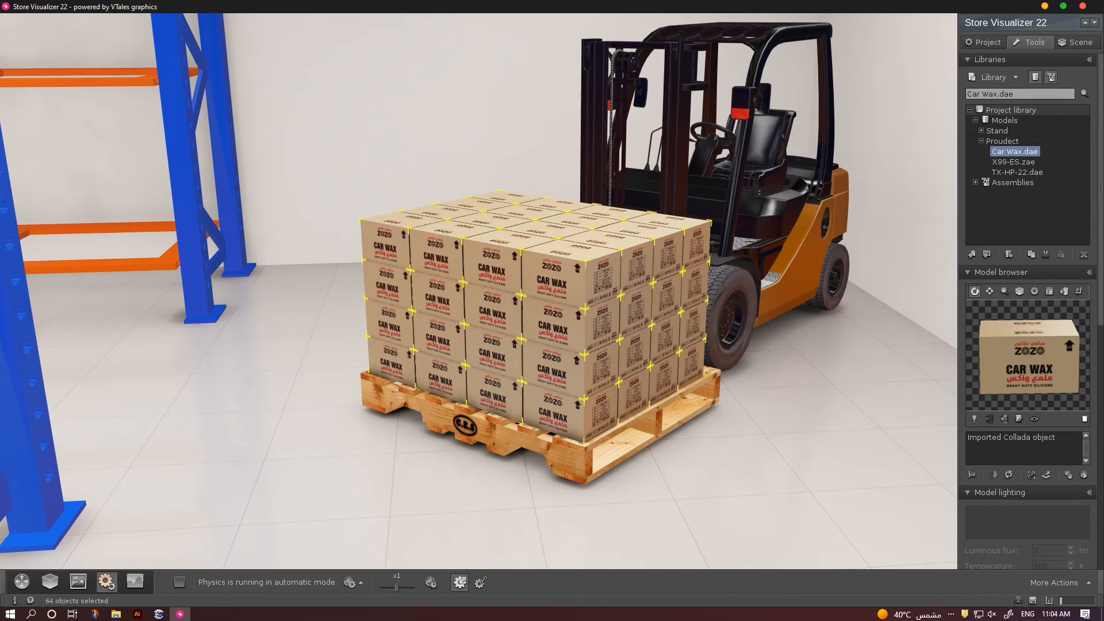
pyautogui.press('Escape')
pyautogui.moveTo(547, 373); pyautogui.dragTo(397, 443)
pyautogui.moveTo(532, 374); pyautogui.dragTo(340, 517)
pyautogui.moveTo(498, 308); pyautogui.dragTo(868, 509)
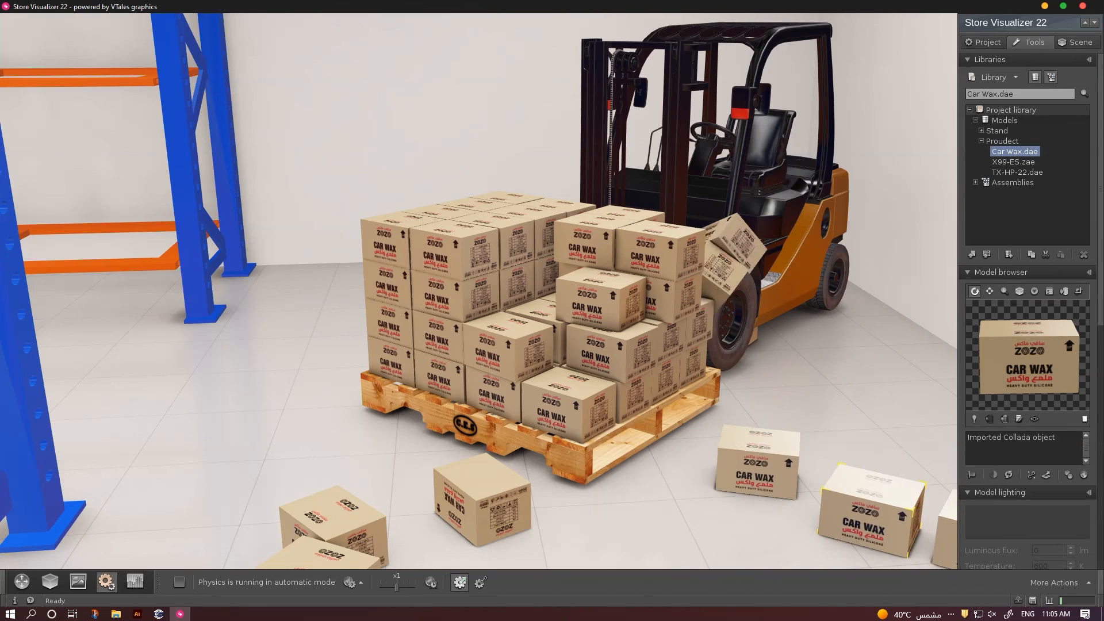
pyautogui.moveTo(500, 348); pyautogui.dragTo(394, 483)
pyautogui.moveTo(443, 299); pyautogui.dragTo(311, 311)
pyautogui.moveTo(543, 282); pyautogui.dragTo(604, 288)
pyautogui.moveTo(595, 358); pyautogui.dragTo(481, 305)
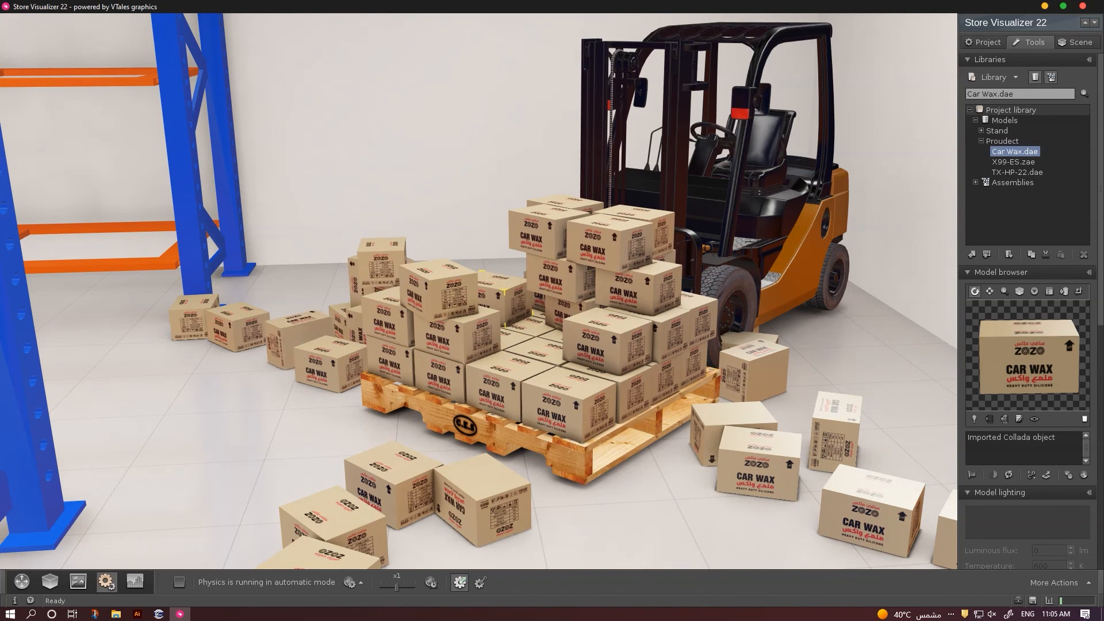